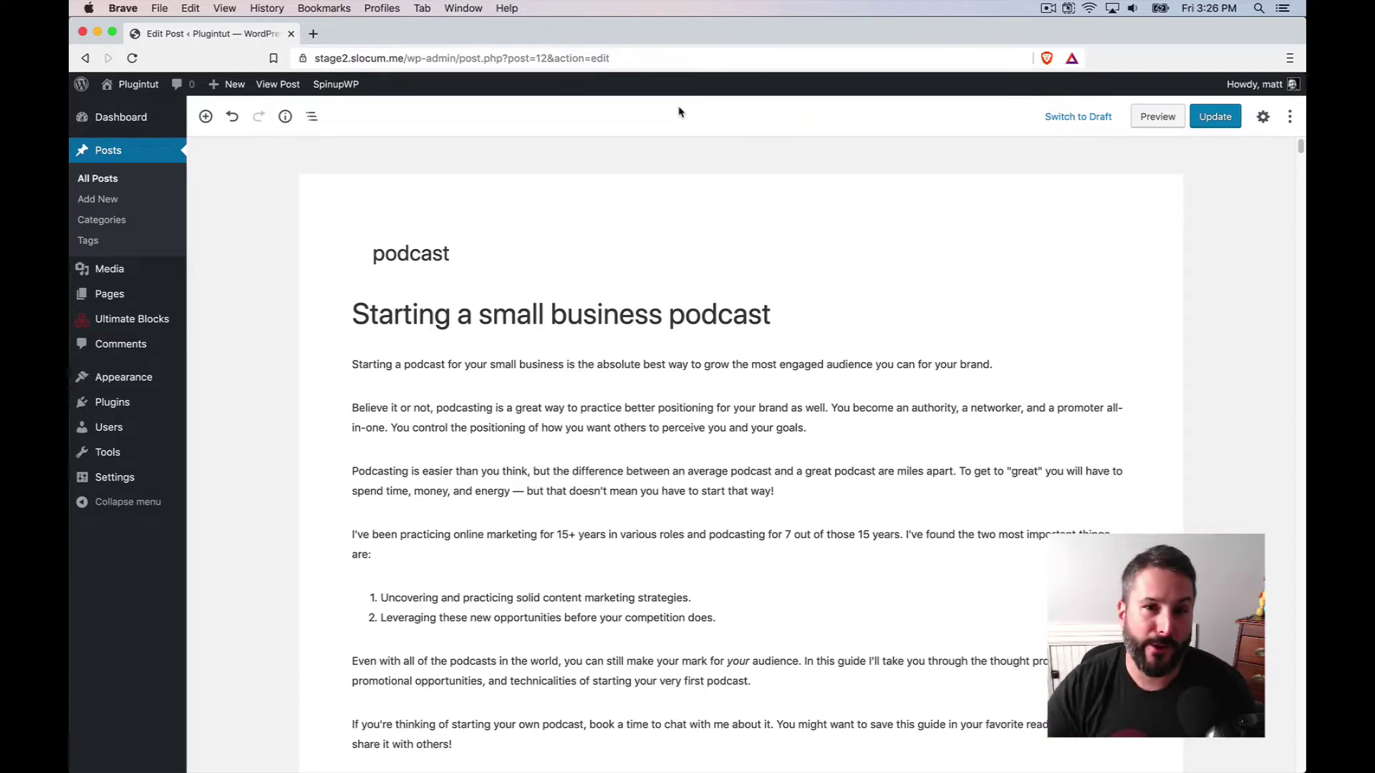
# Step: Open the Ultimate Blocks settings page and confirm Table of Contents is the only enabled block
pyautogui.click(552, 362)
pyautogui.click(868, 537)
pyautogui.scroll(-5, 853, 505)
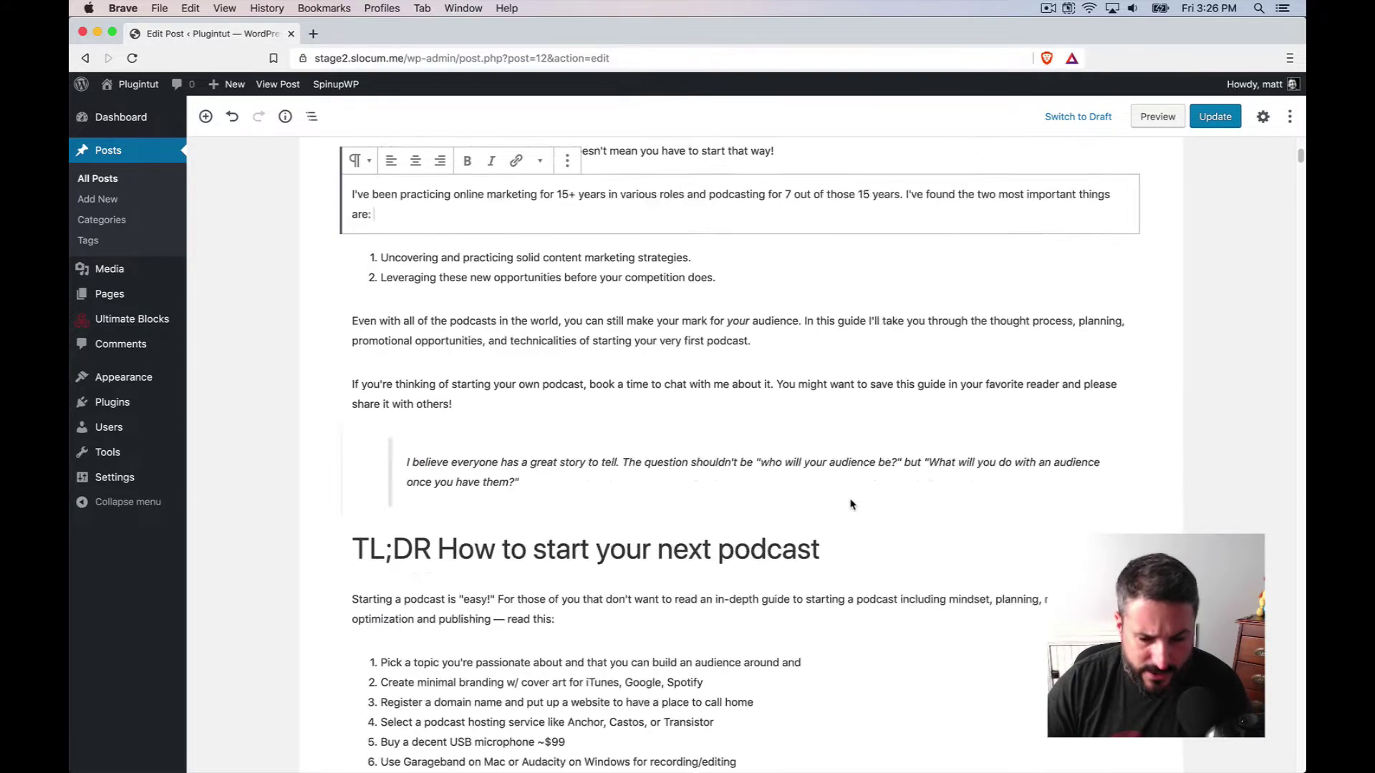
pyautogui.scroll(10, 831, 494)
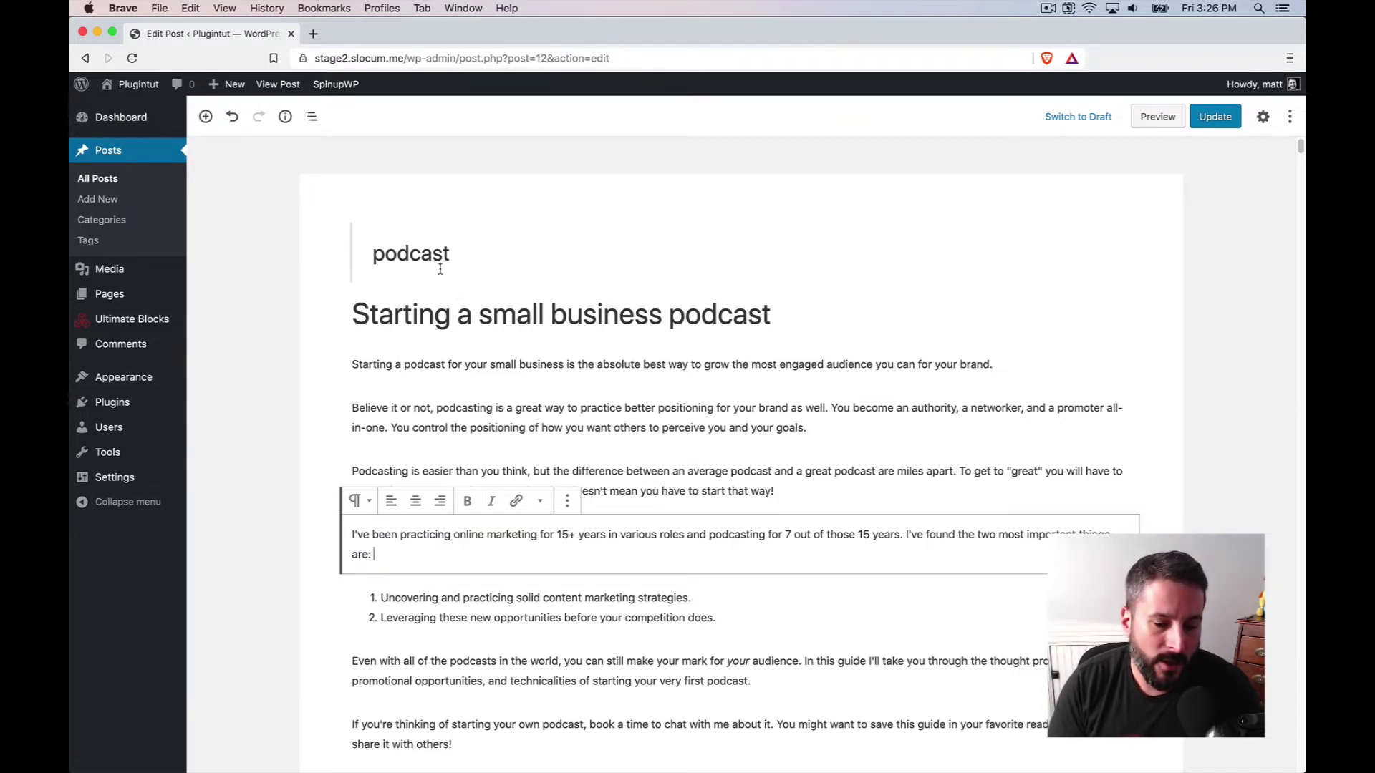
pyautogui.click(146, 327)
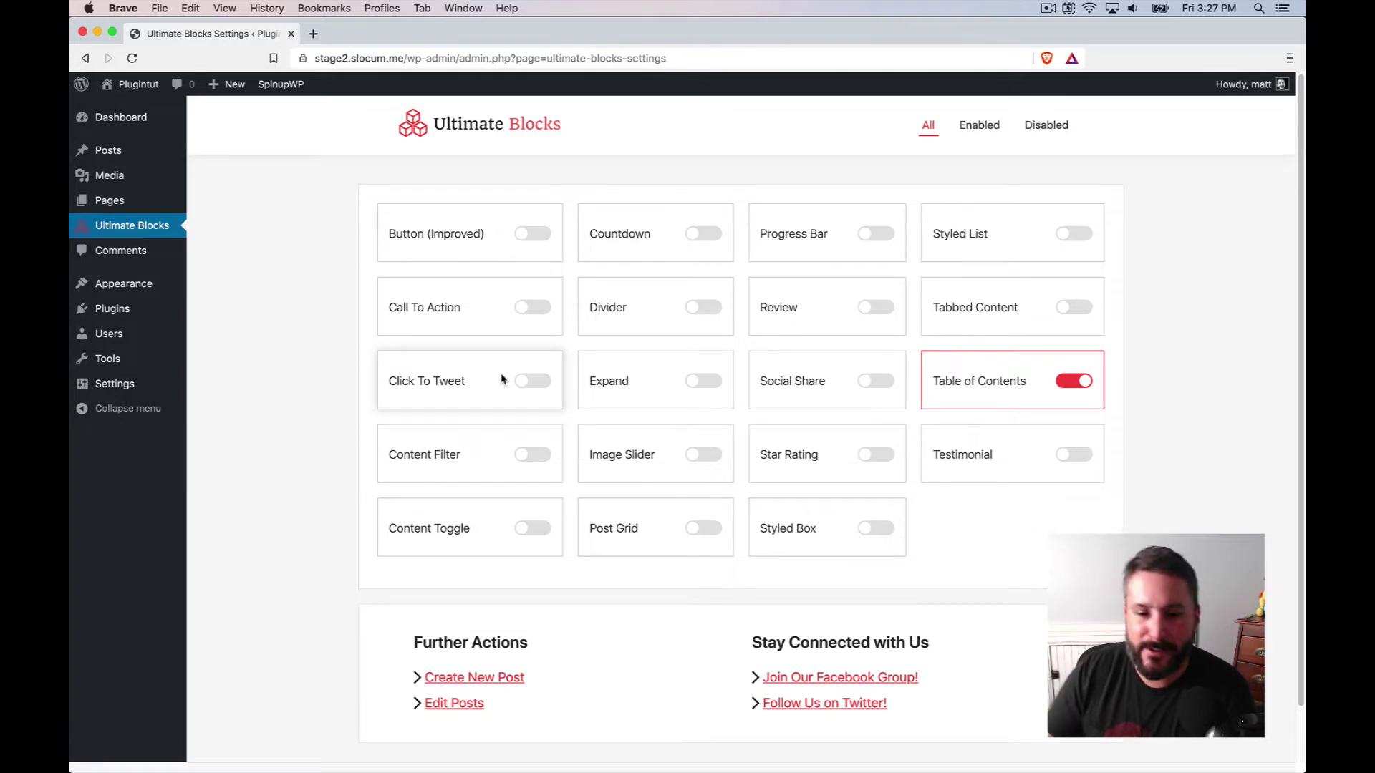
pyautogui.scroll(-1, 508, 406)
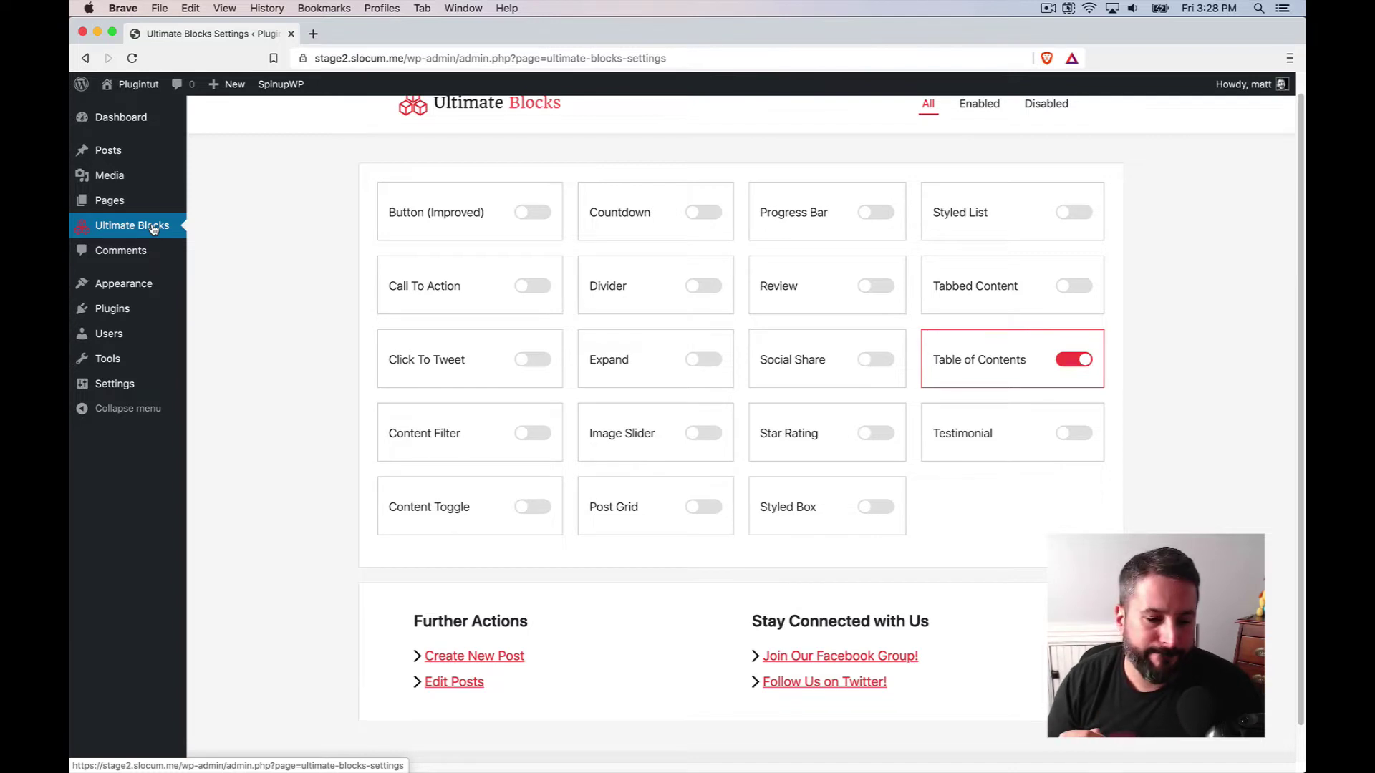
pyautogui.moveTo(136, 152)
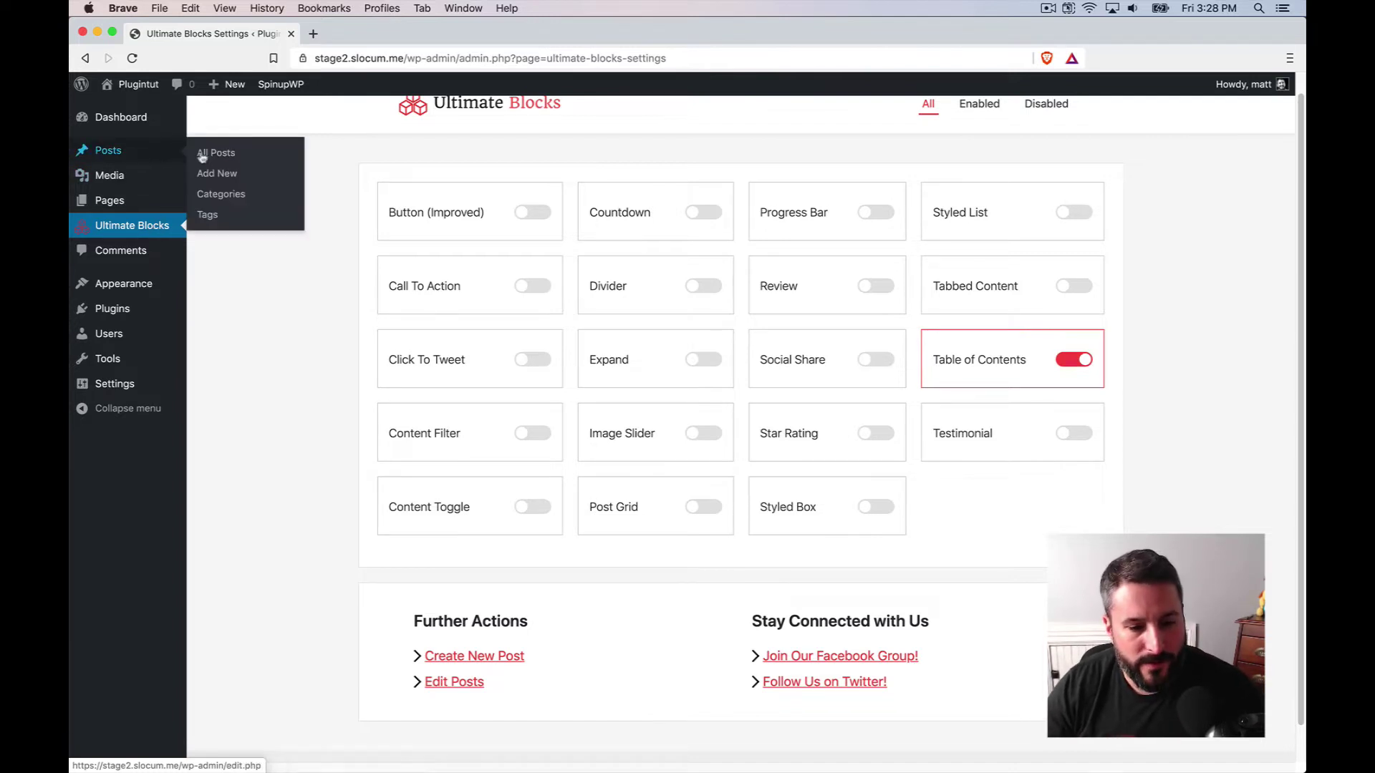
# Step: Reopen the podcast post from All Posts in the block editor and close the document outline panel
pyautogui.click(207, 153)
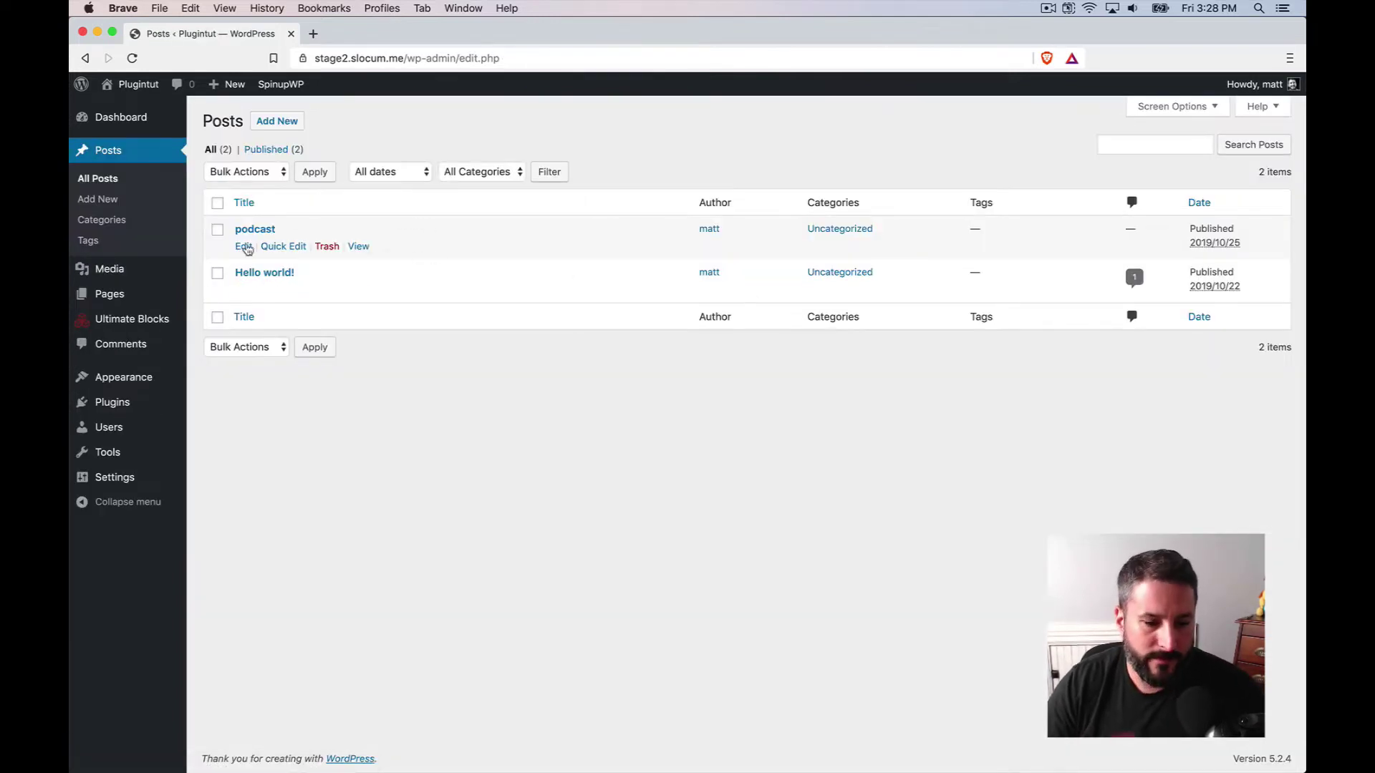
pyautogui.click(243, 246)
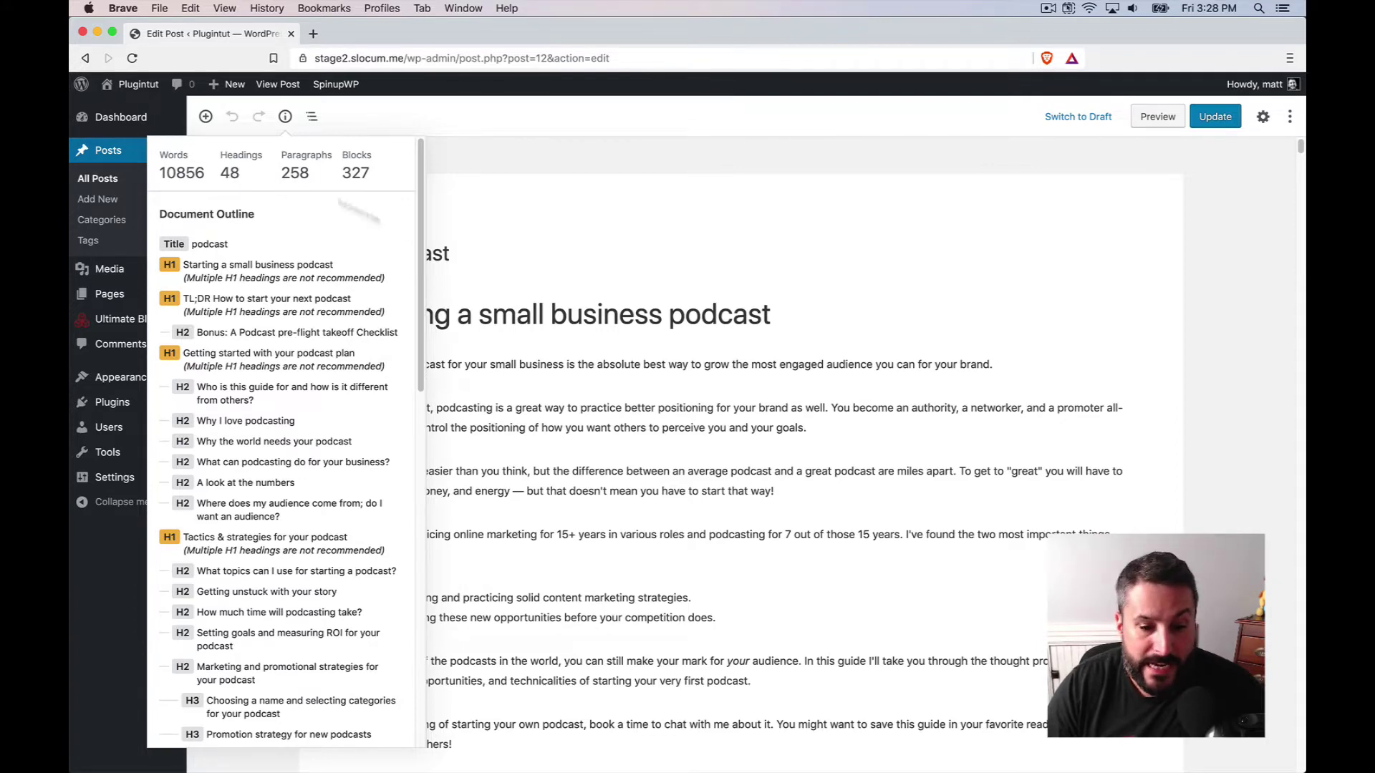
pyautogui.click(415, 240)
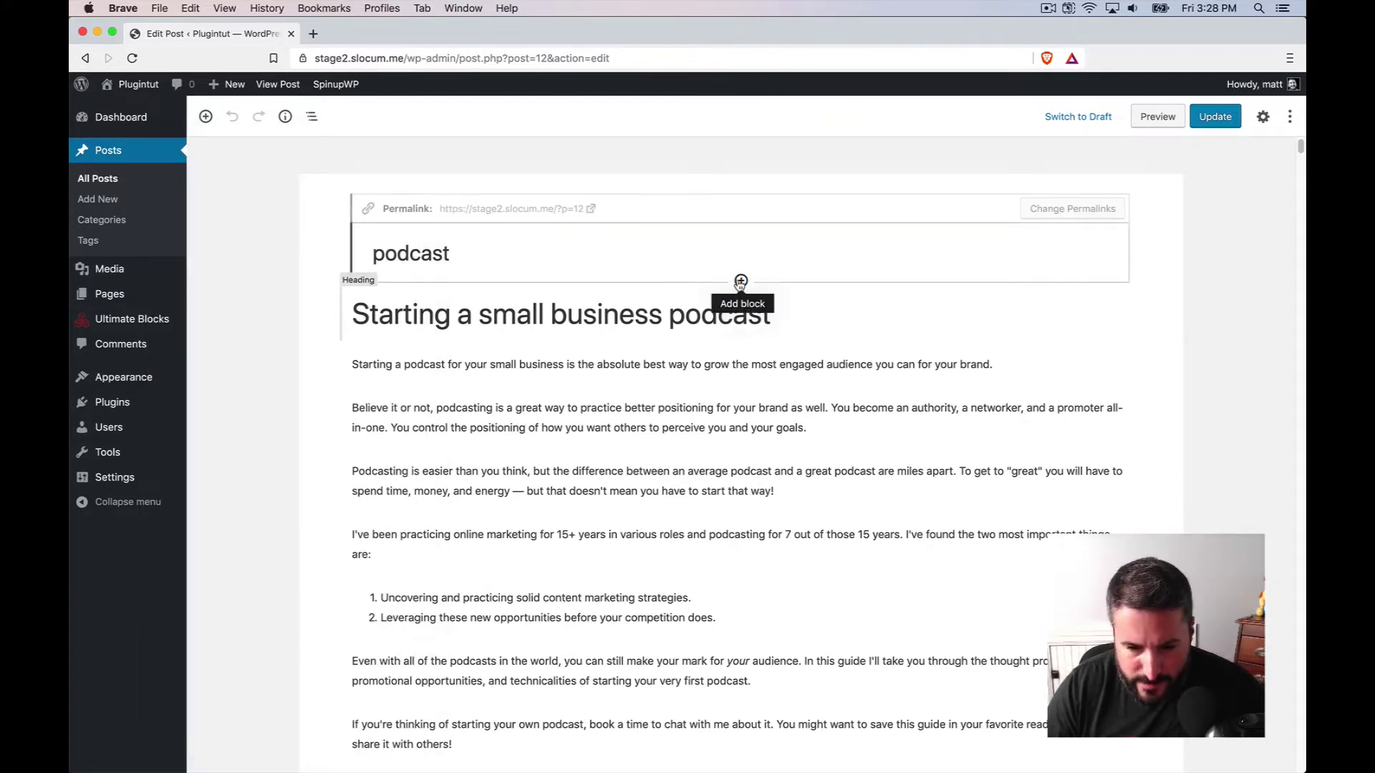
# Step: Insert a Table of Contents block under the title, try two and three columns, then settle on one column
pyautogui.click(740, 282)
pyautogui.click(665, 413)
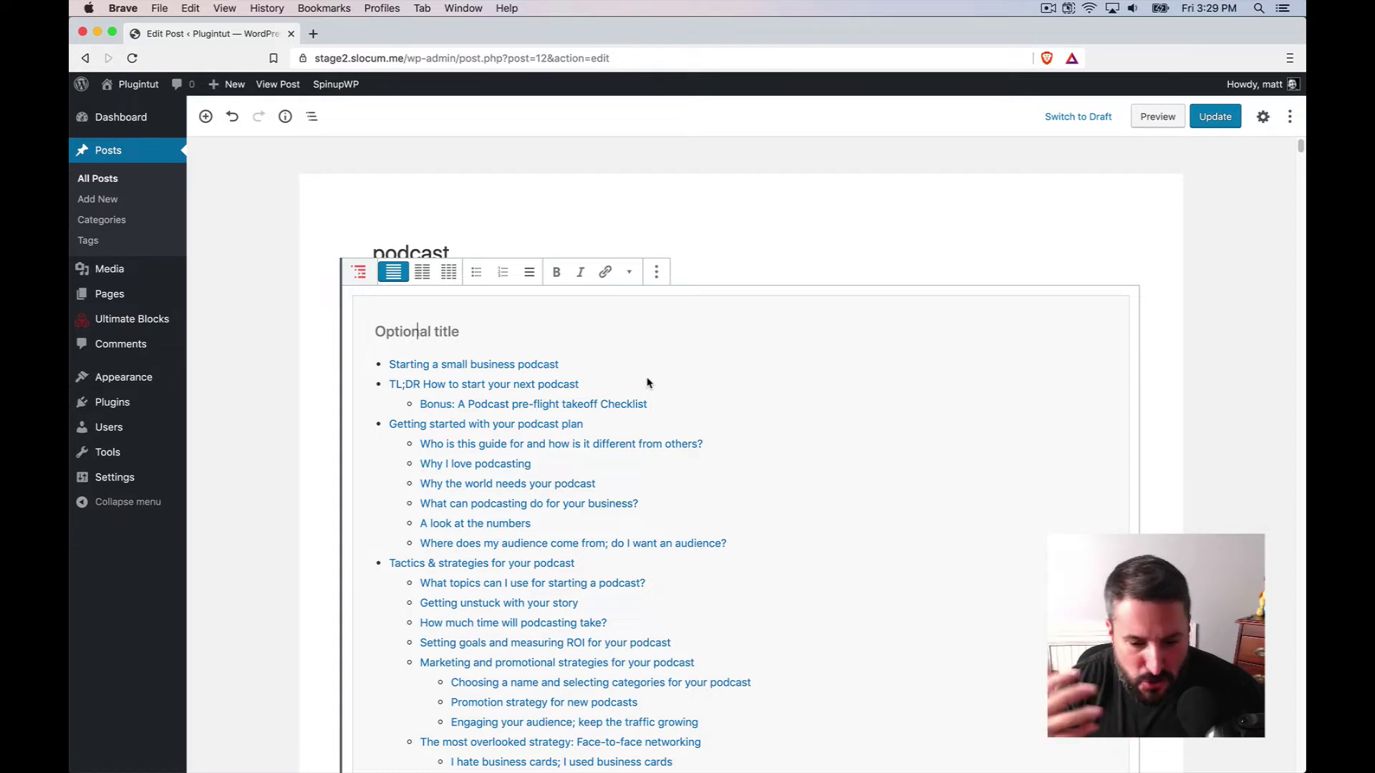
pyautogui.scroll(-5, 296, 390)
pyautogui.scroll(5, 365, 410)
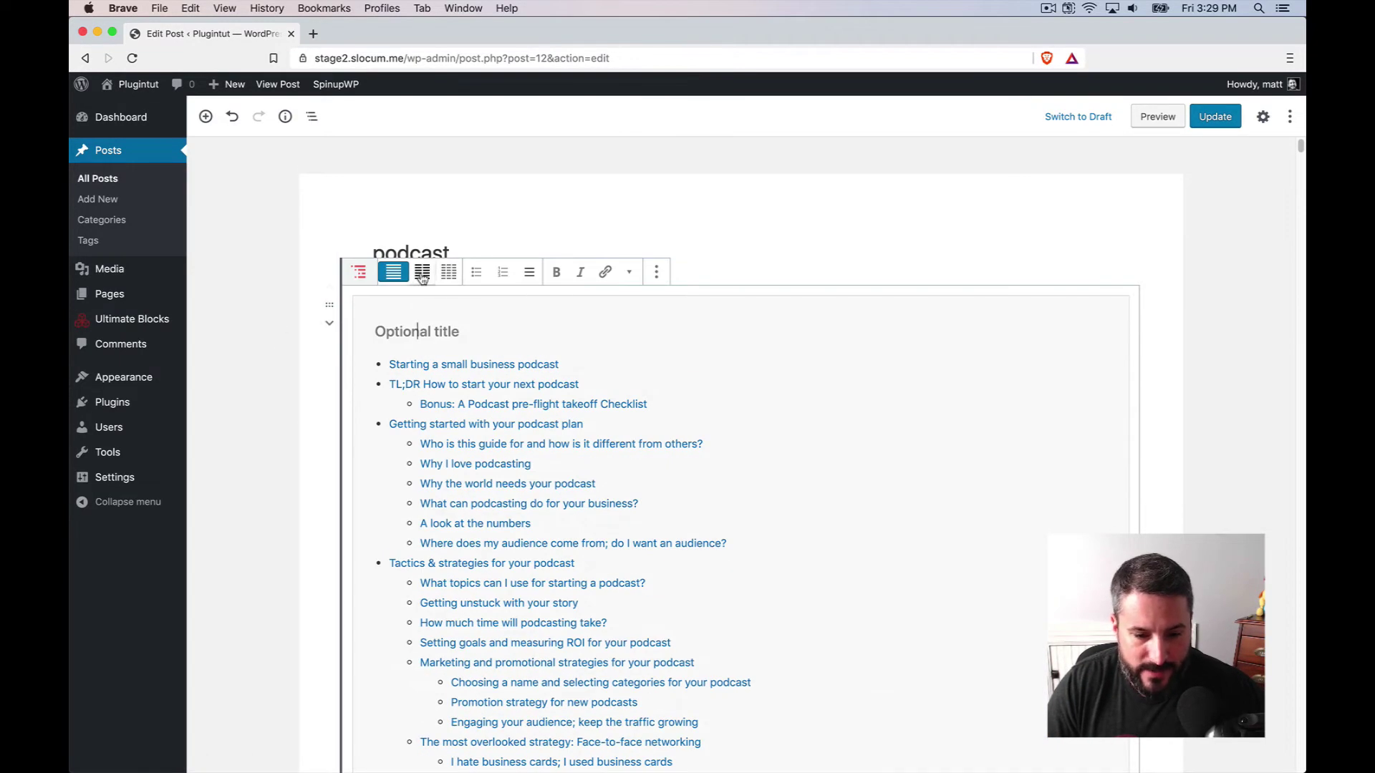
pyautogui.click(423, 276)
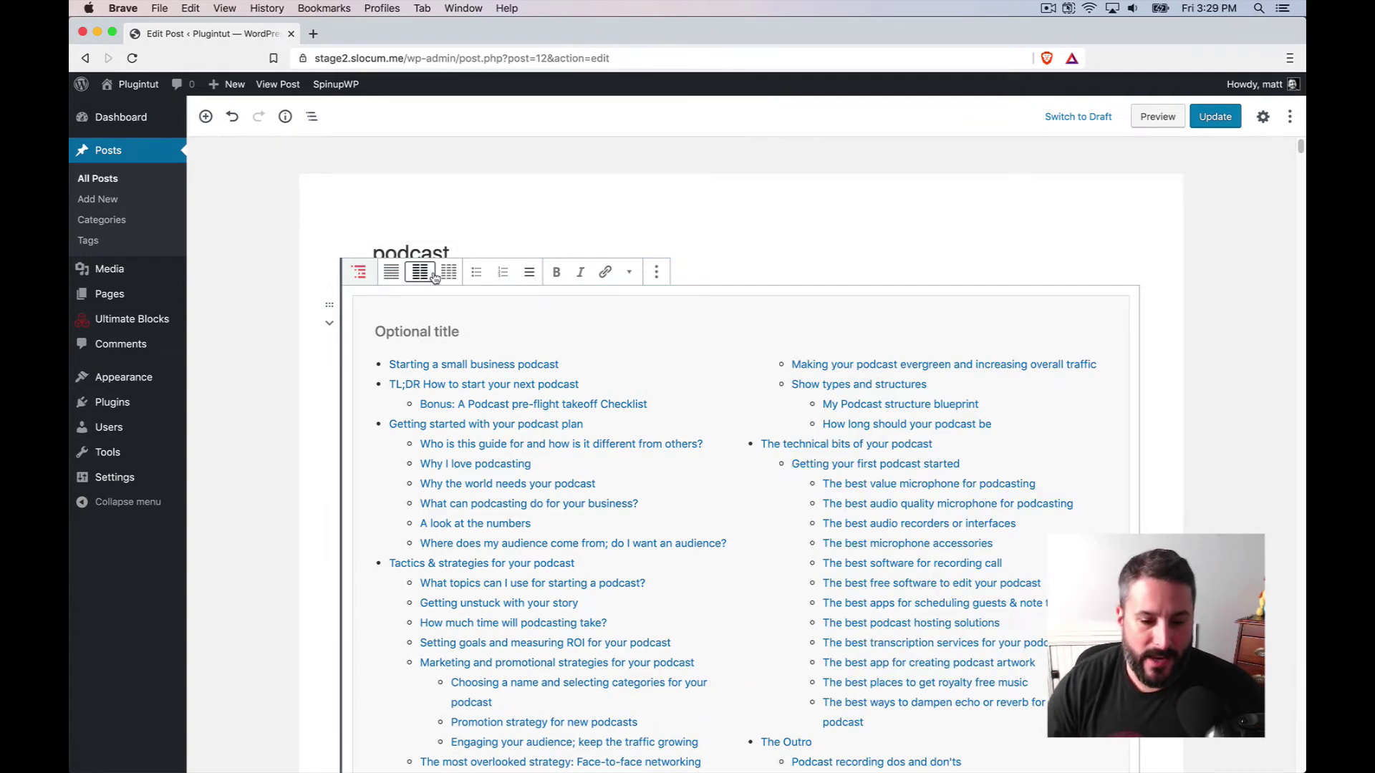
pyautogui.click(447, 272)
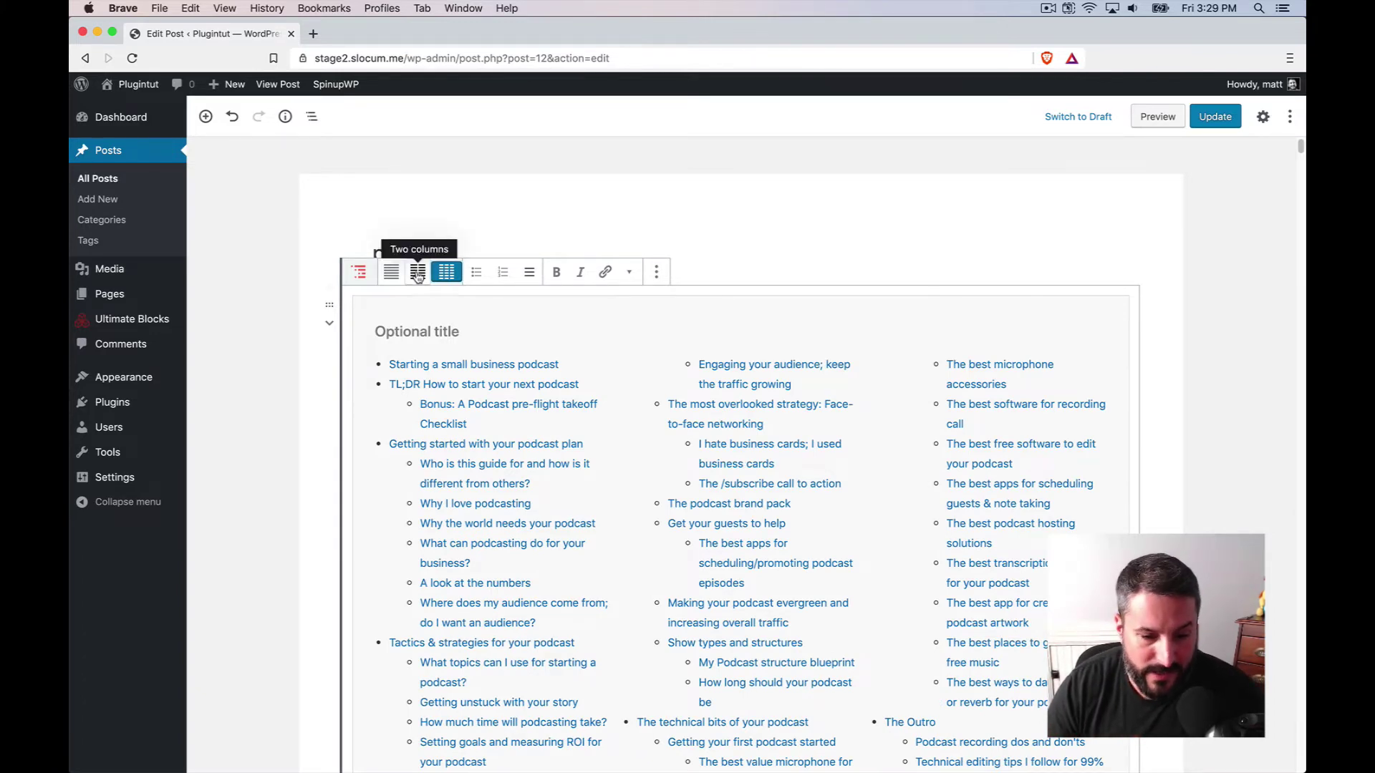
pyautogui.click(418, 275)
pyautogui.scroll(-5, 575, 426)
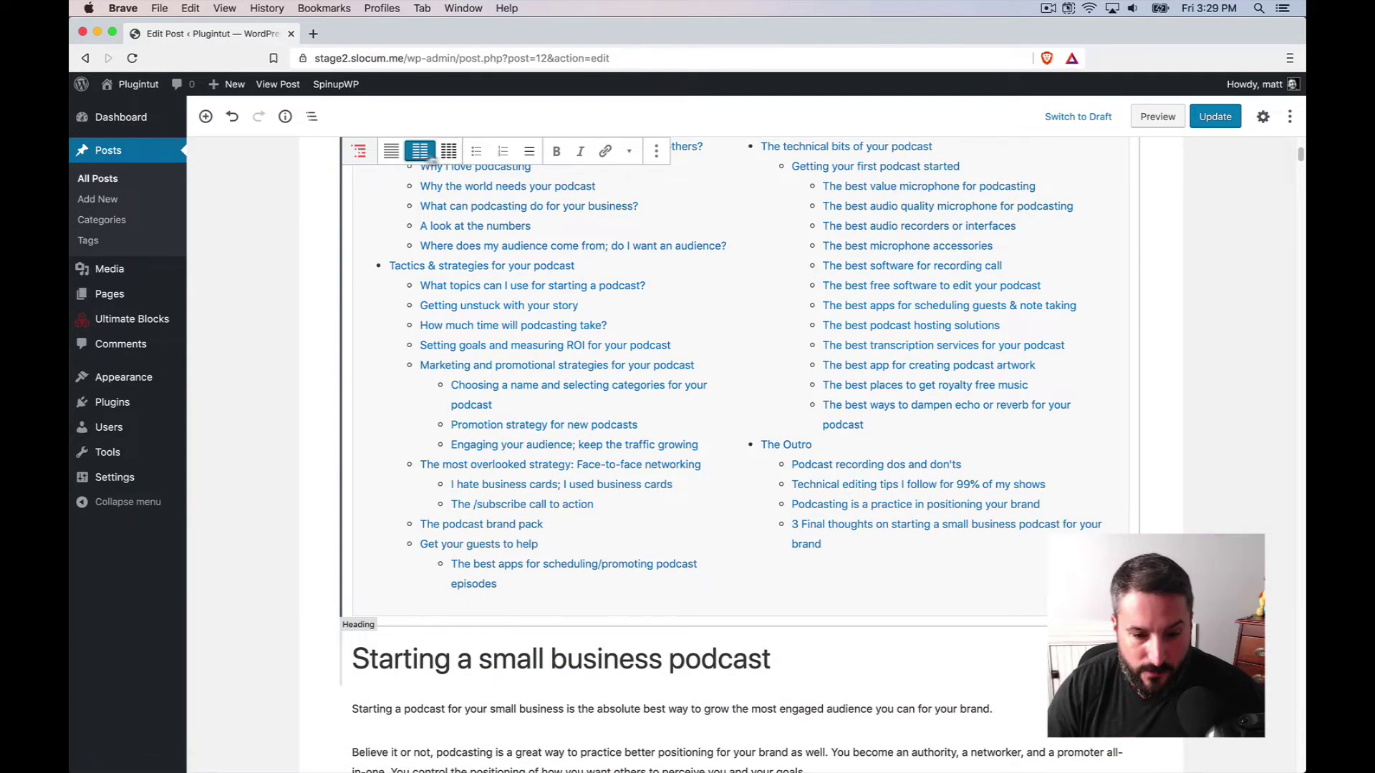
pyautogui.click(393, 151)
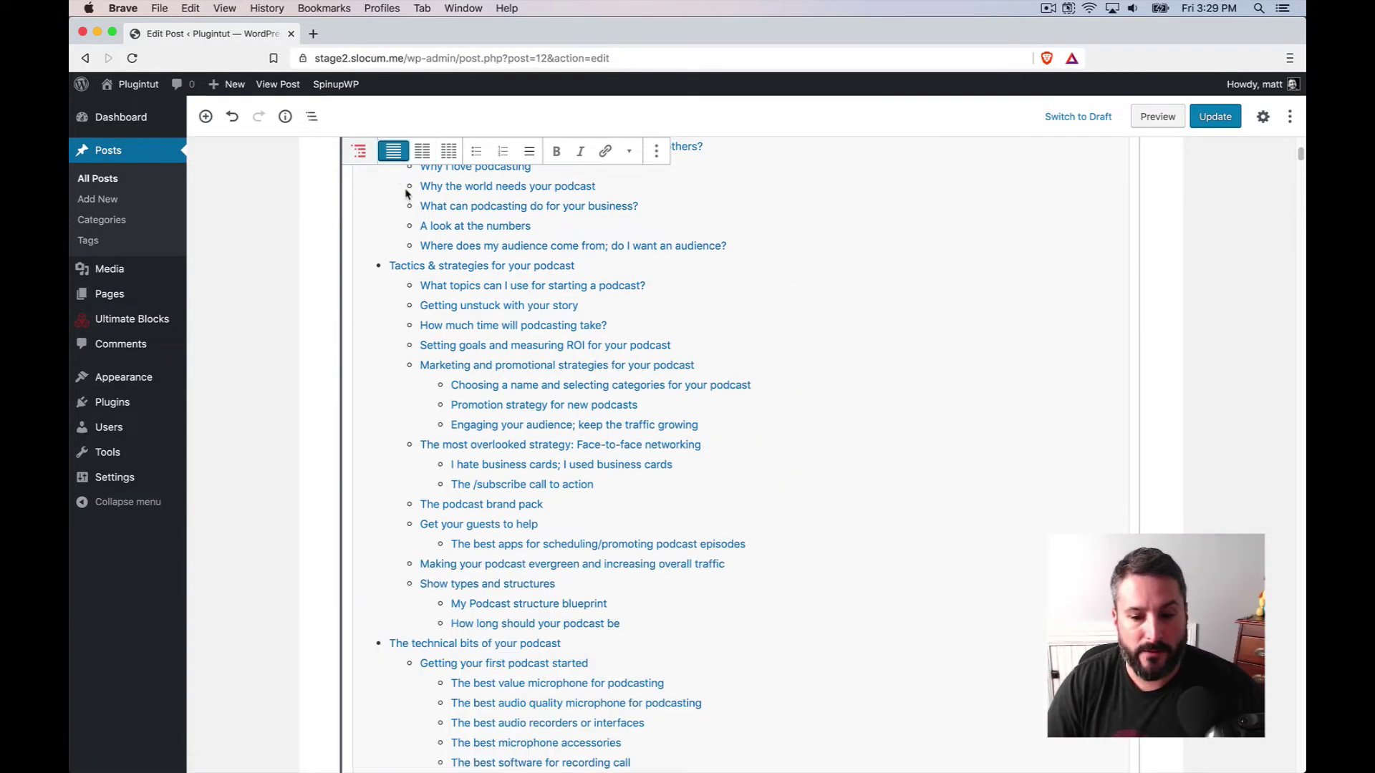
# Step: Enable 'Allow users to toggle' in the Table of Contents block settings and update the post
pyautogui.click(1262, 116)
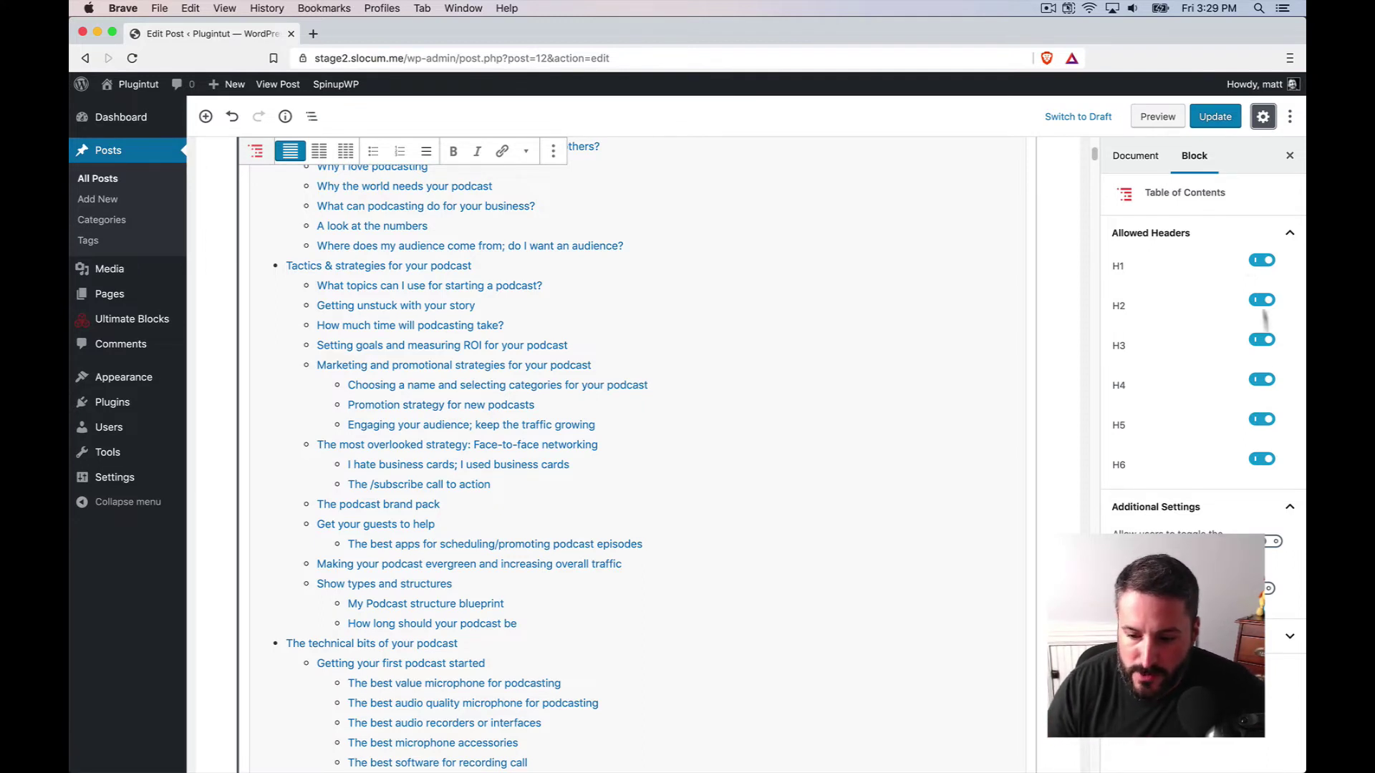
pyautogui.click(1268, 588)
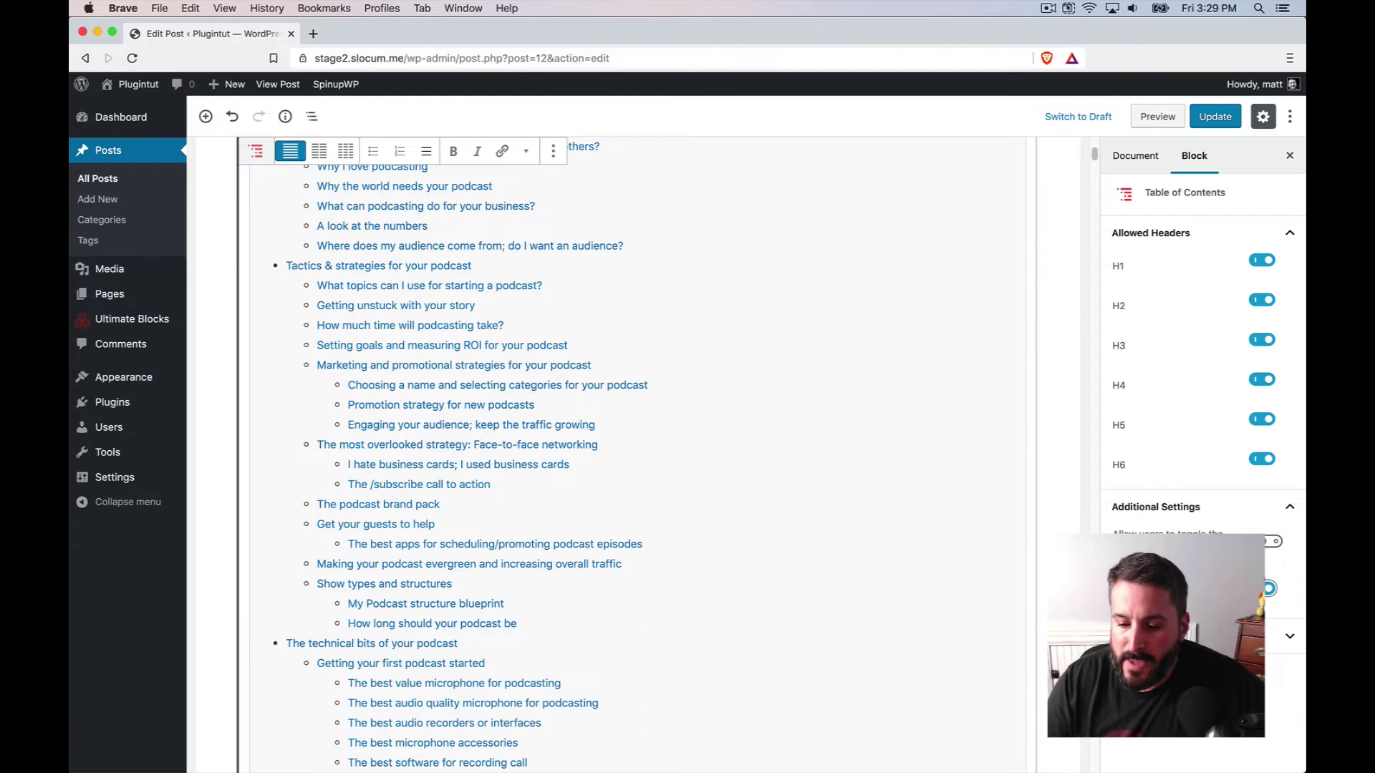
pyautogui.click(1274, 541)
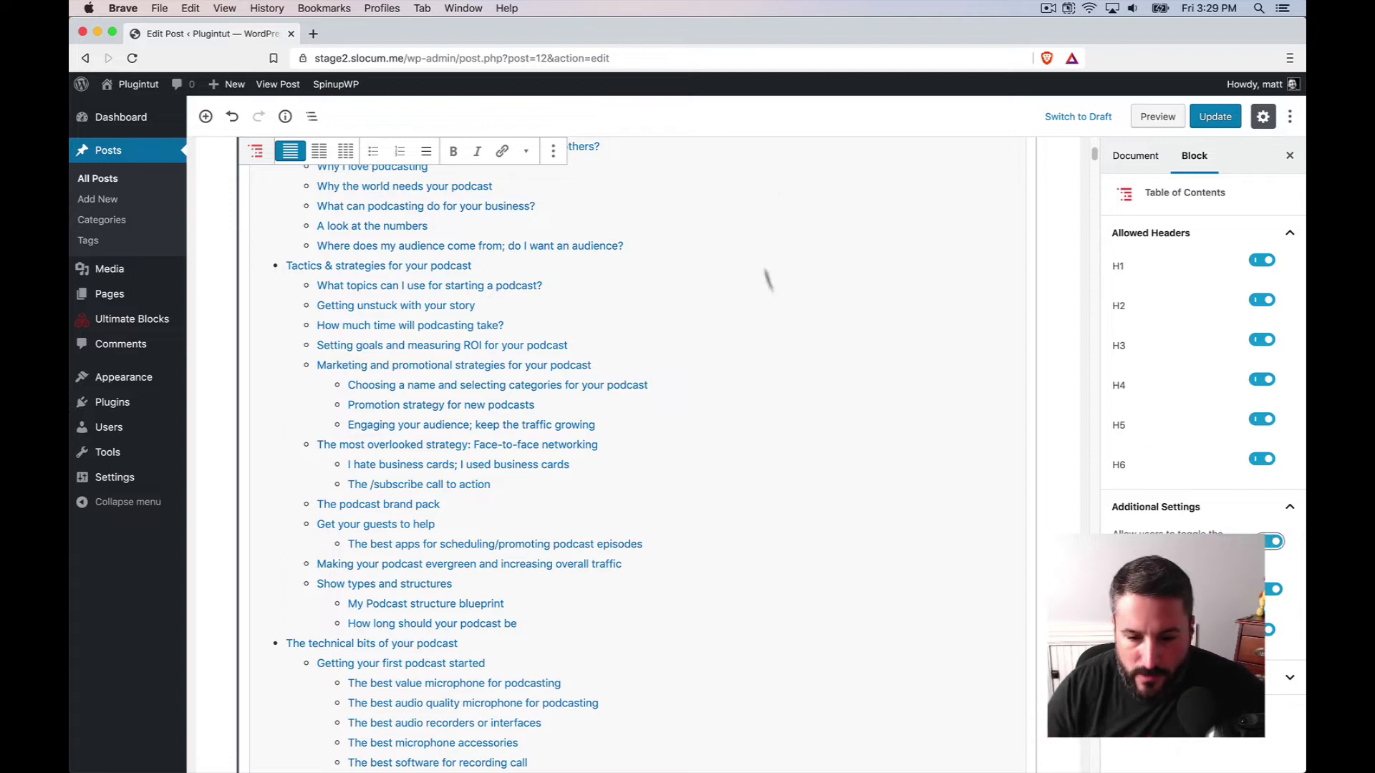
pyautogui.click(1215, 116)
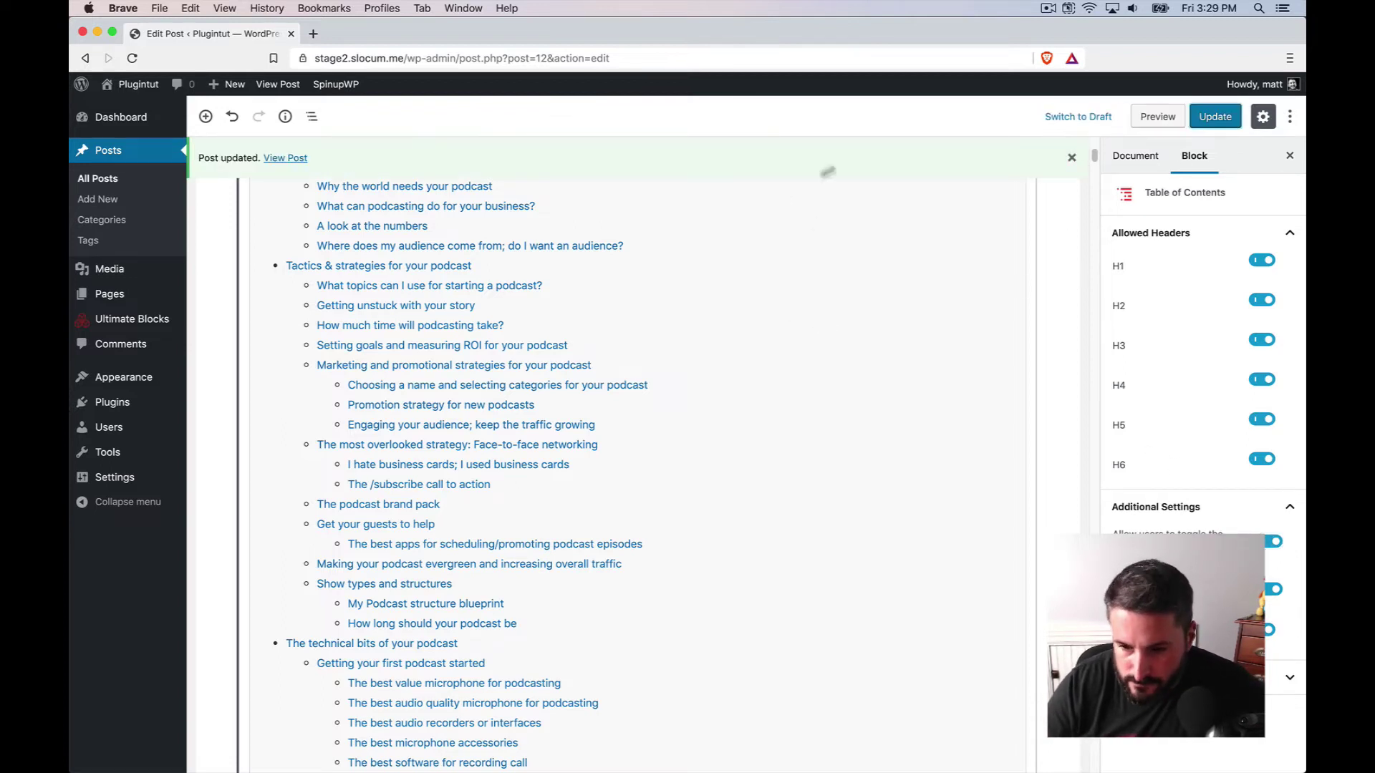
# Step: Preview the post, follow the contents link to the audience section, then return to editing
pyautogui.click(1146, 116)
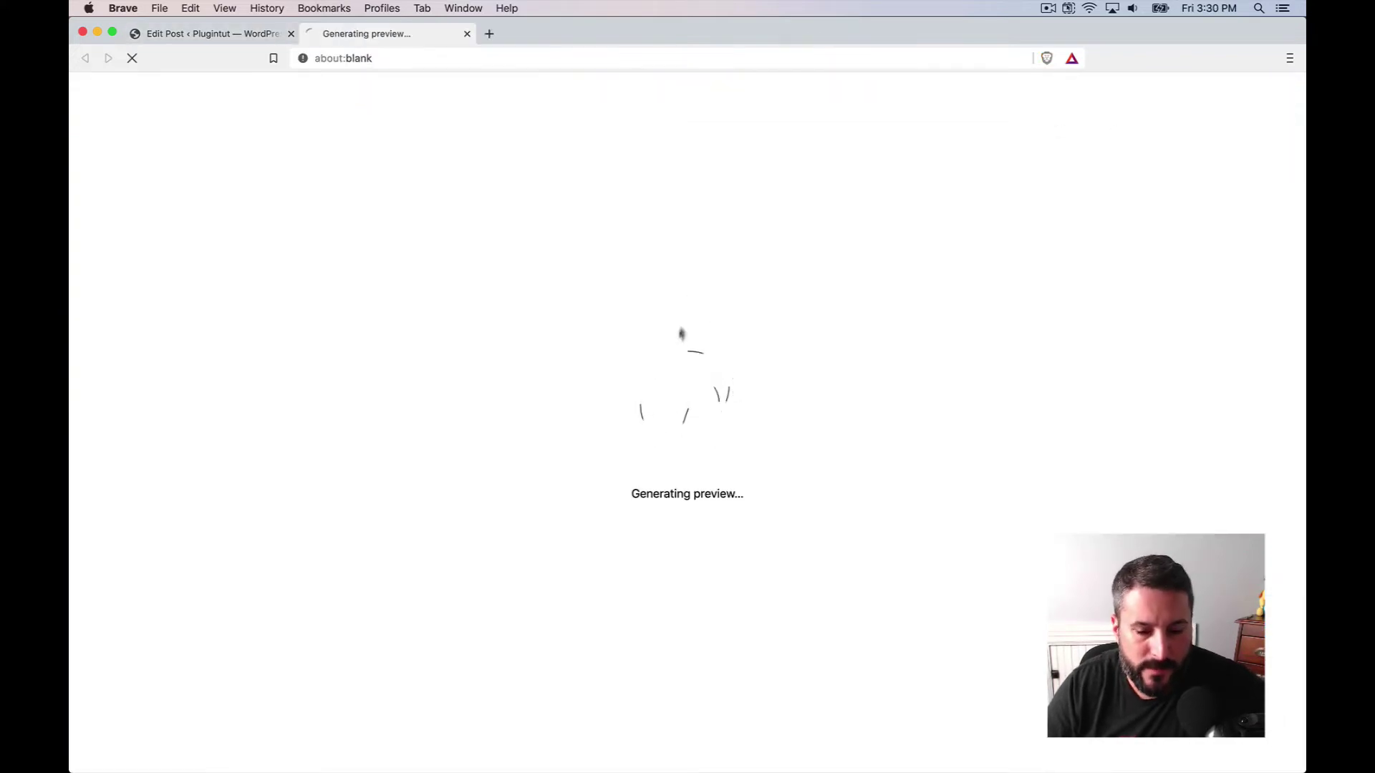
pyautogui.scroll(-15, 726, 369)
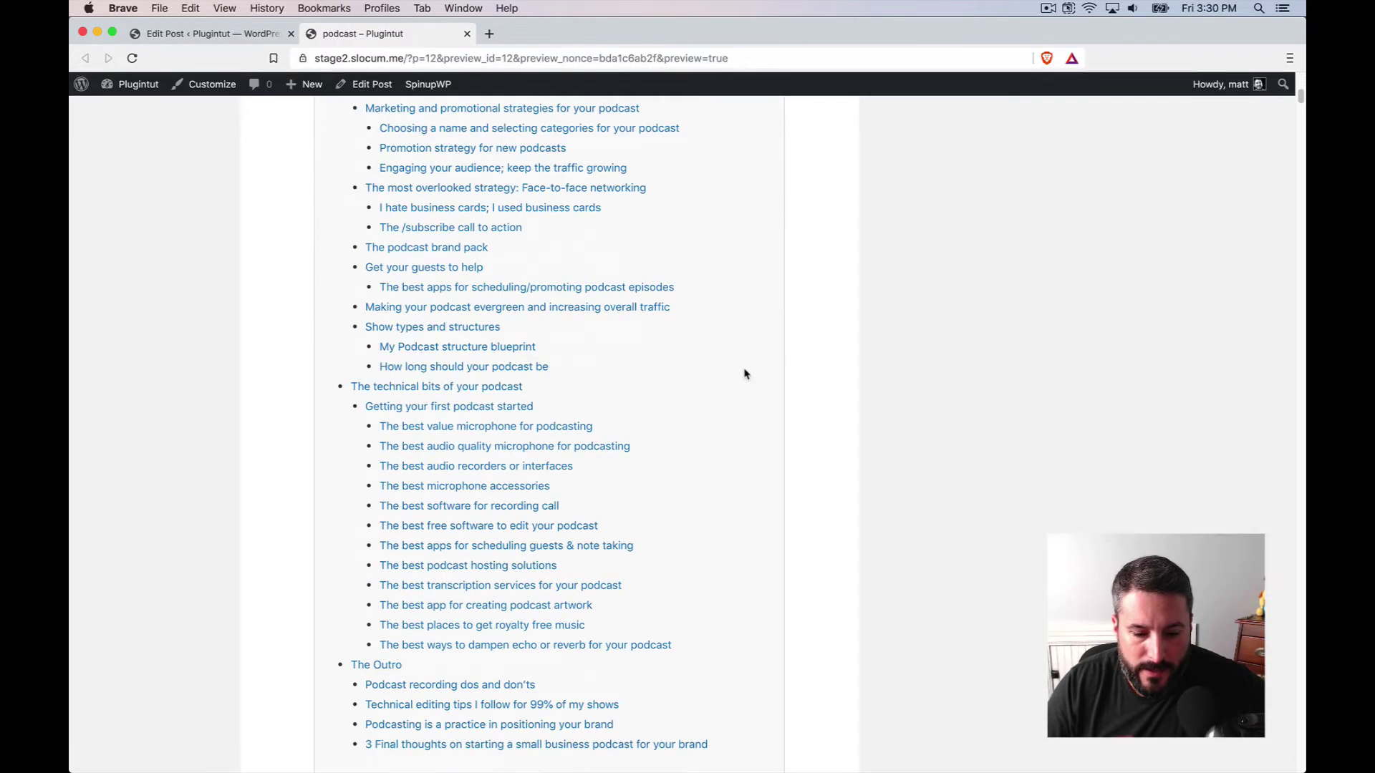
pyautogui.scroll(13, 726, 371)
pyautogui.scroll(3, 544, 336)
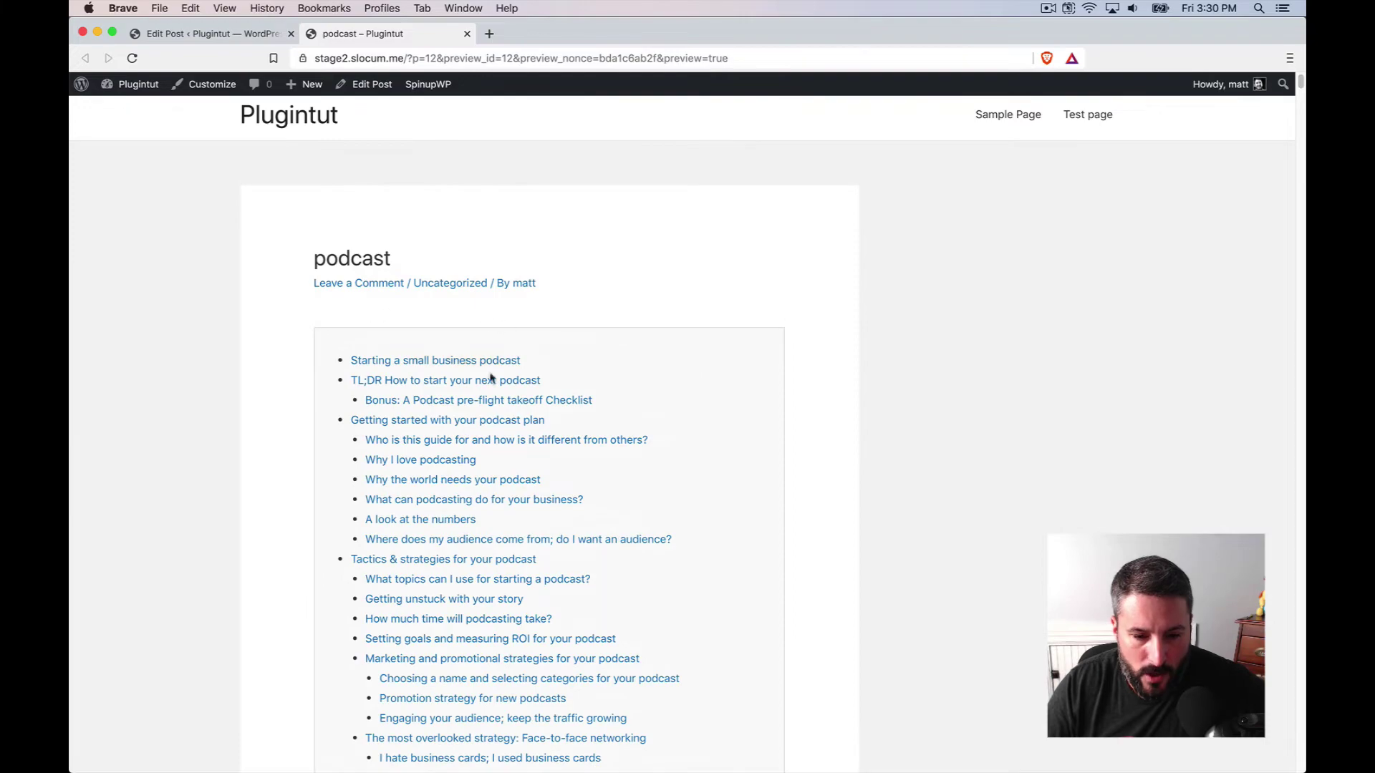
pyautogui.scroll(-15, 481, 389)
pyautogui.scroll(-2, 451, 451)
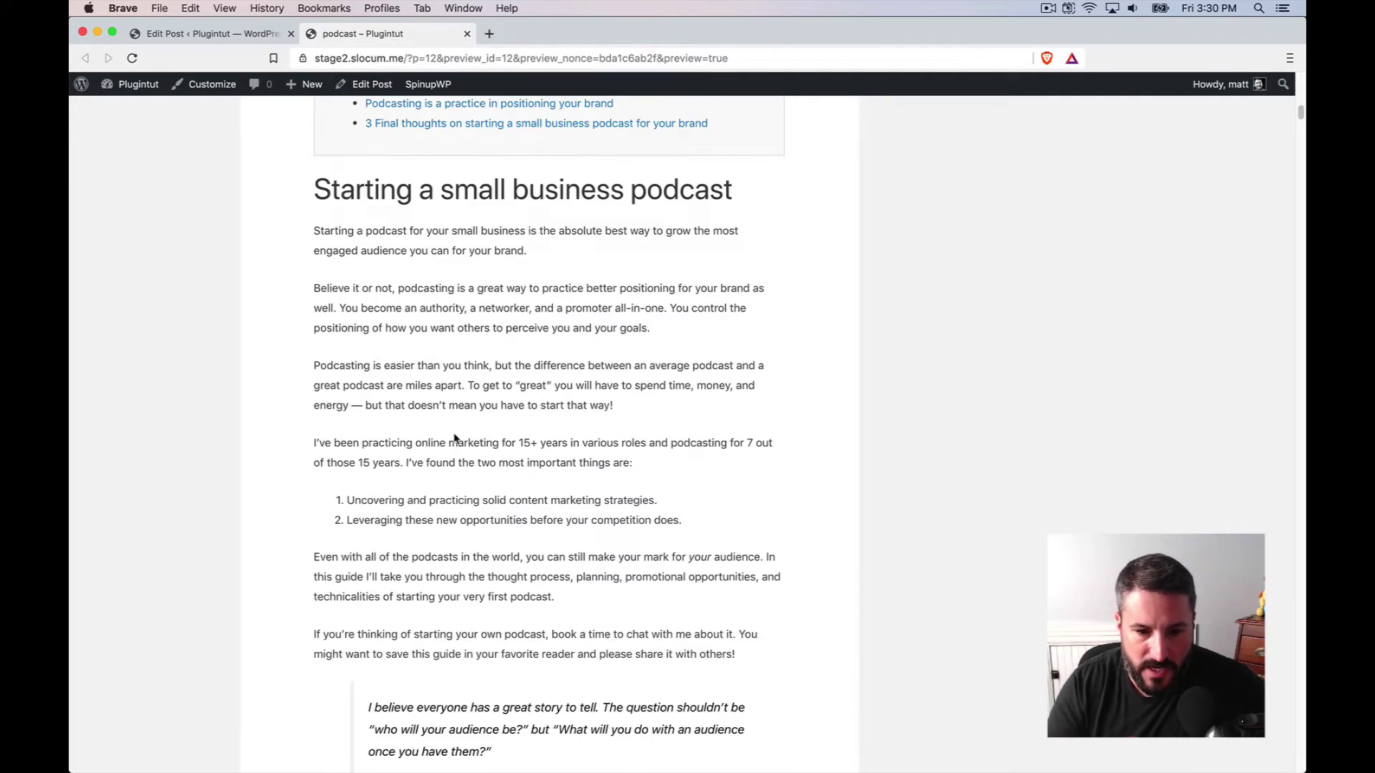
pyautogui.scroll(15, 455, 438)
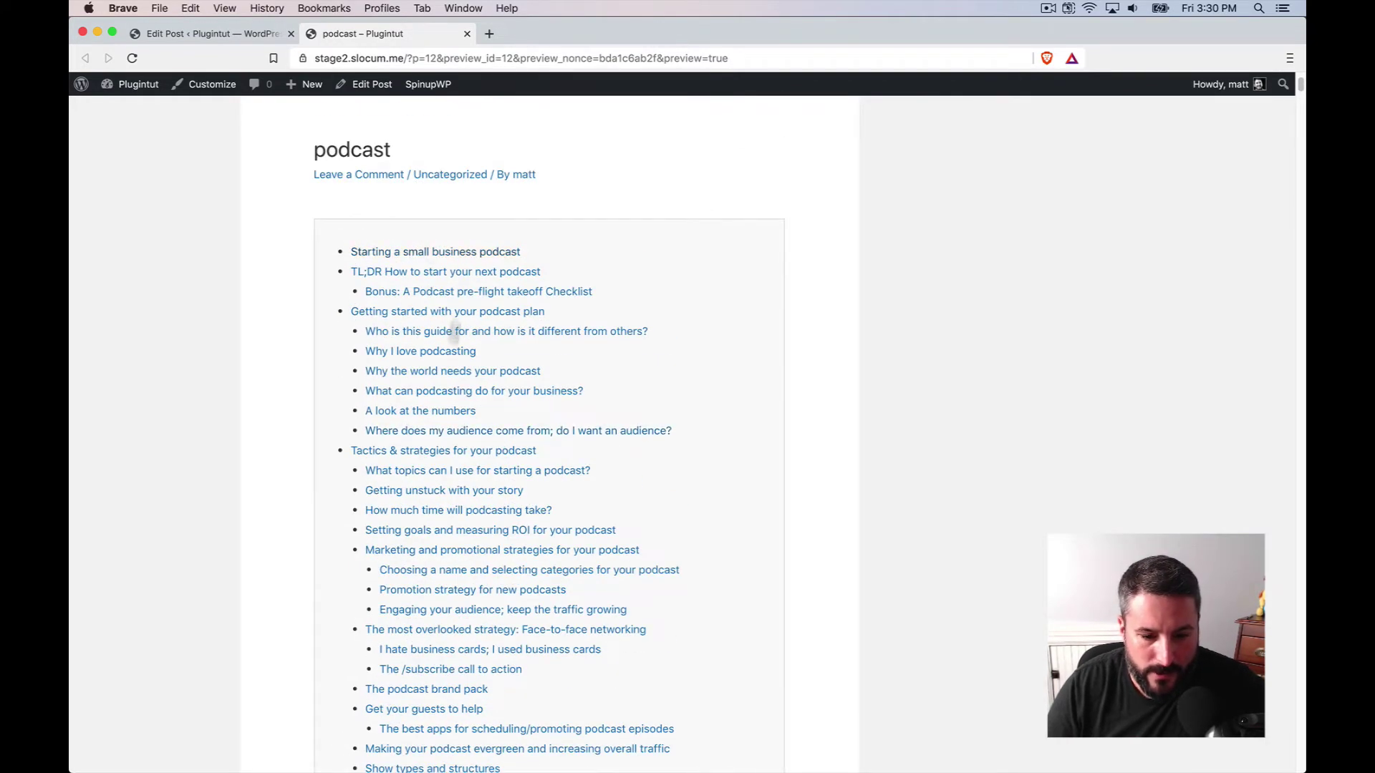
pyautogui.click(443, 432)
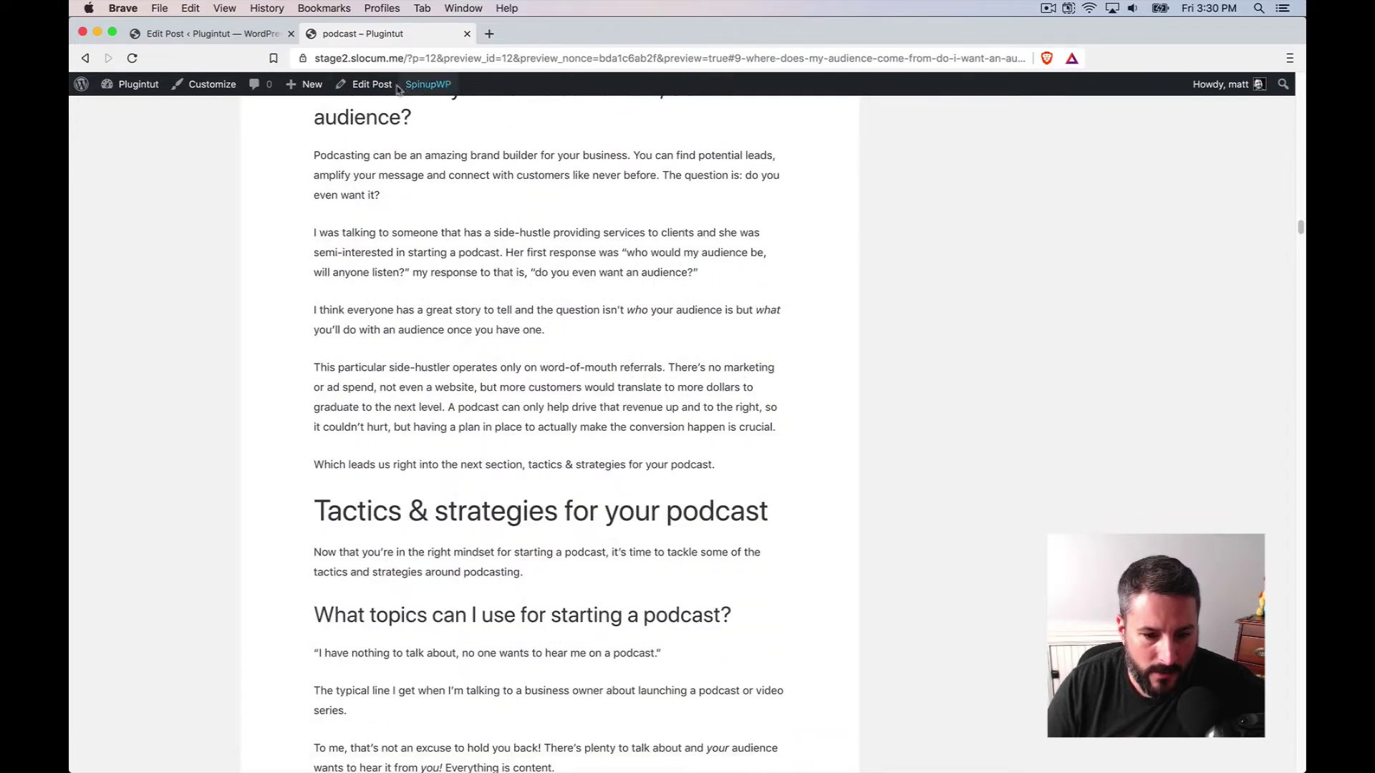
pyautogui.click(372, 85)
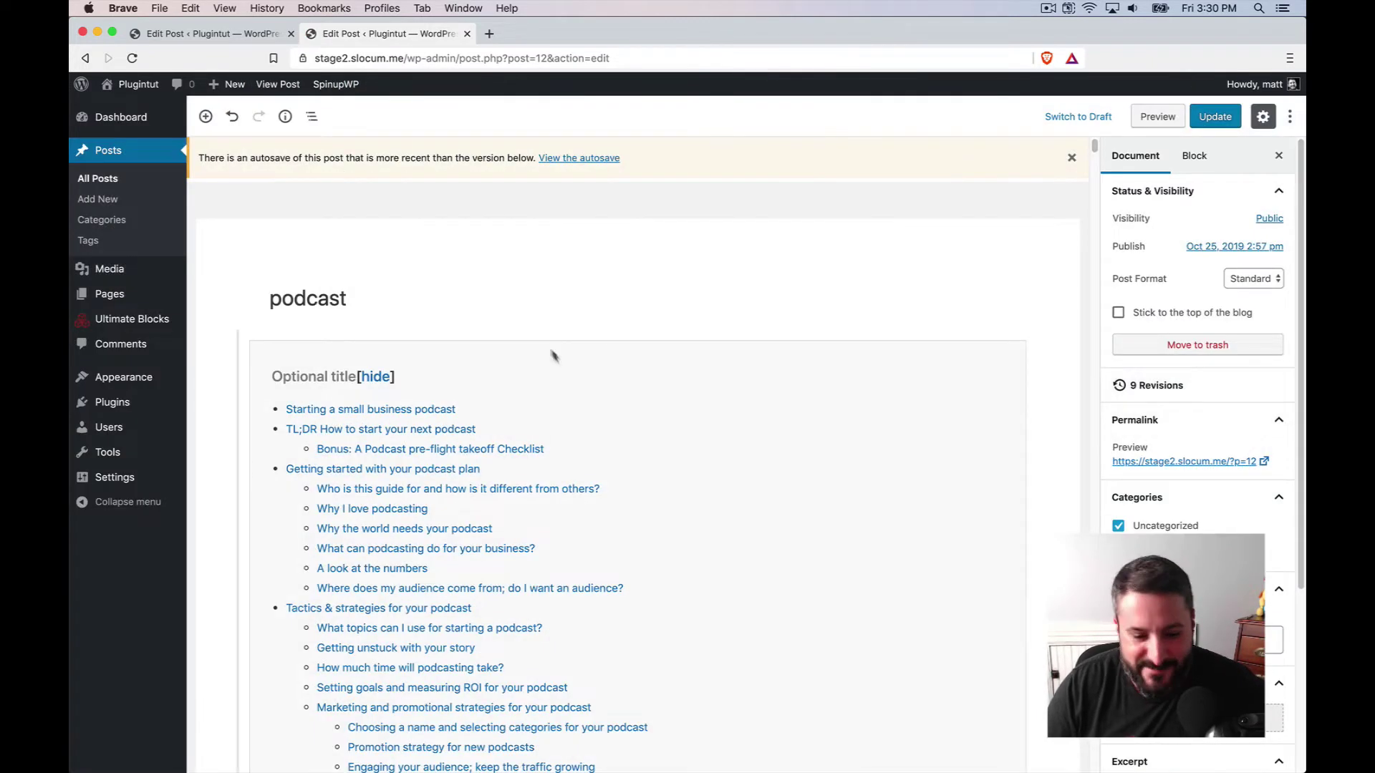
# Step: Select the Table of Contents block, save the post again and preview it
pyautogui.click(523, 377)
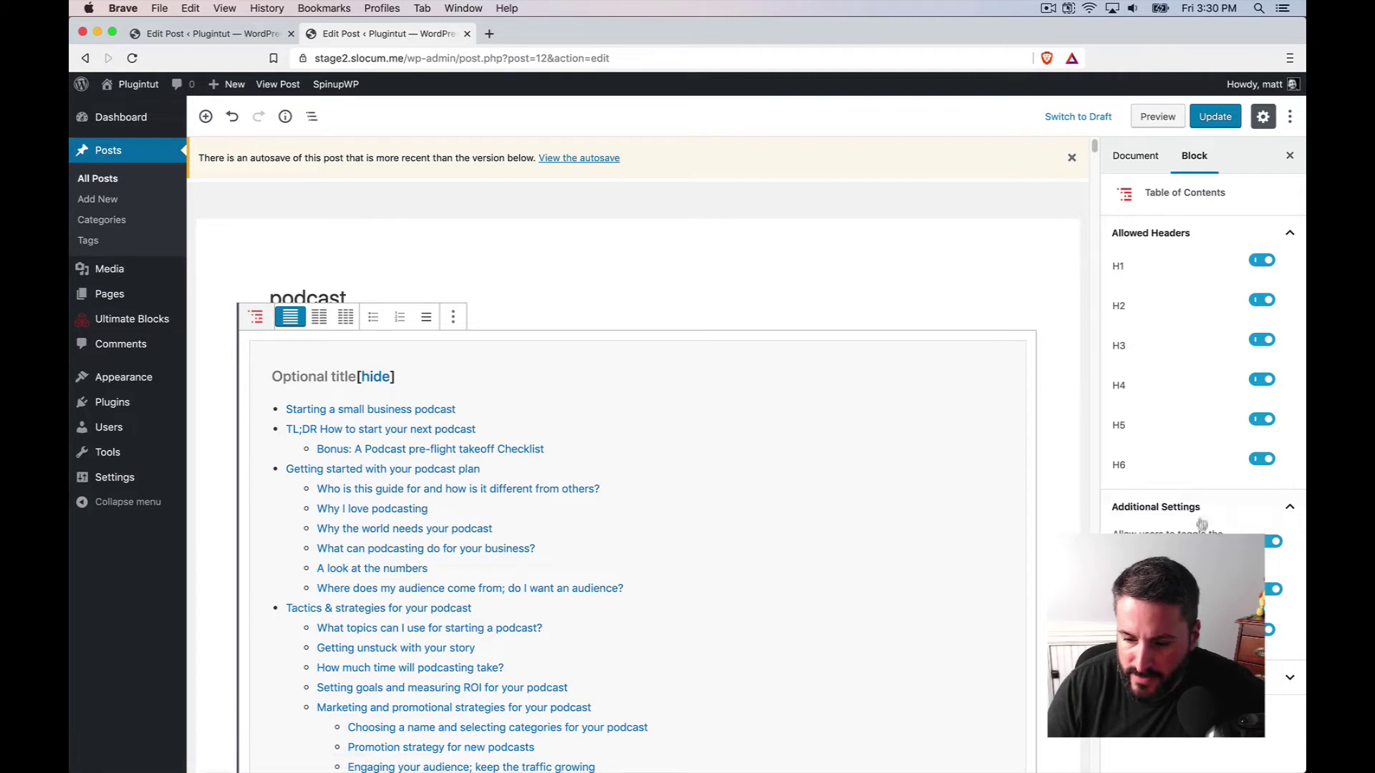
pyautogui.click(1228, 118)
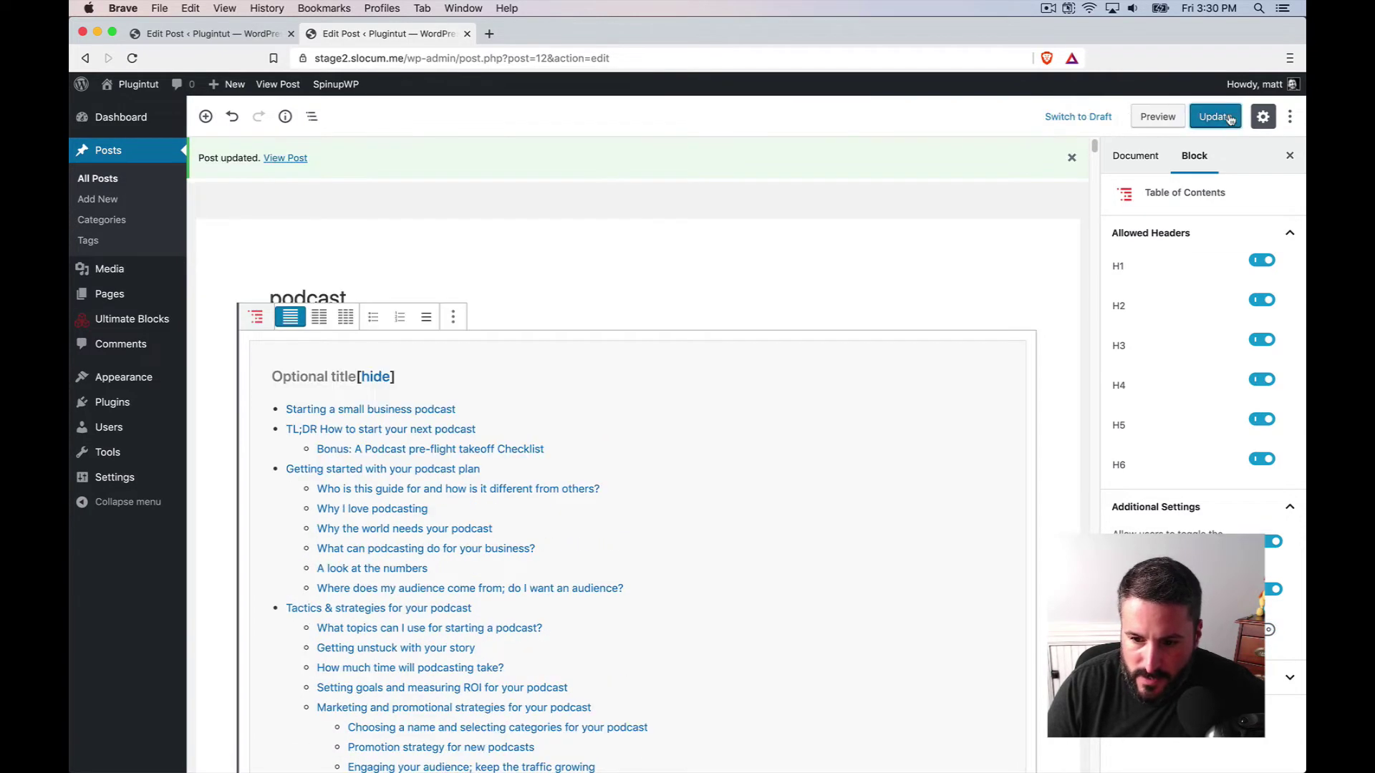
pyautogui.click(1158, 116)
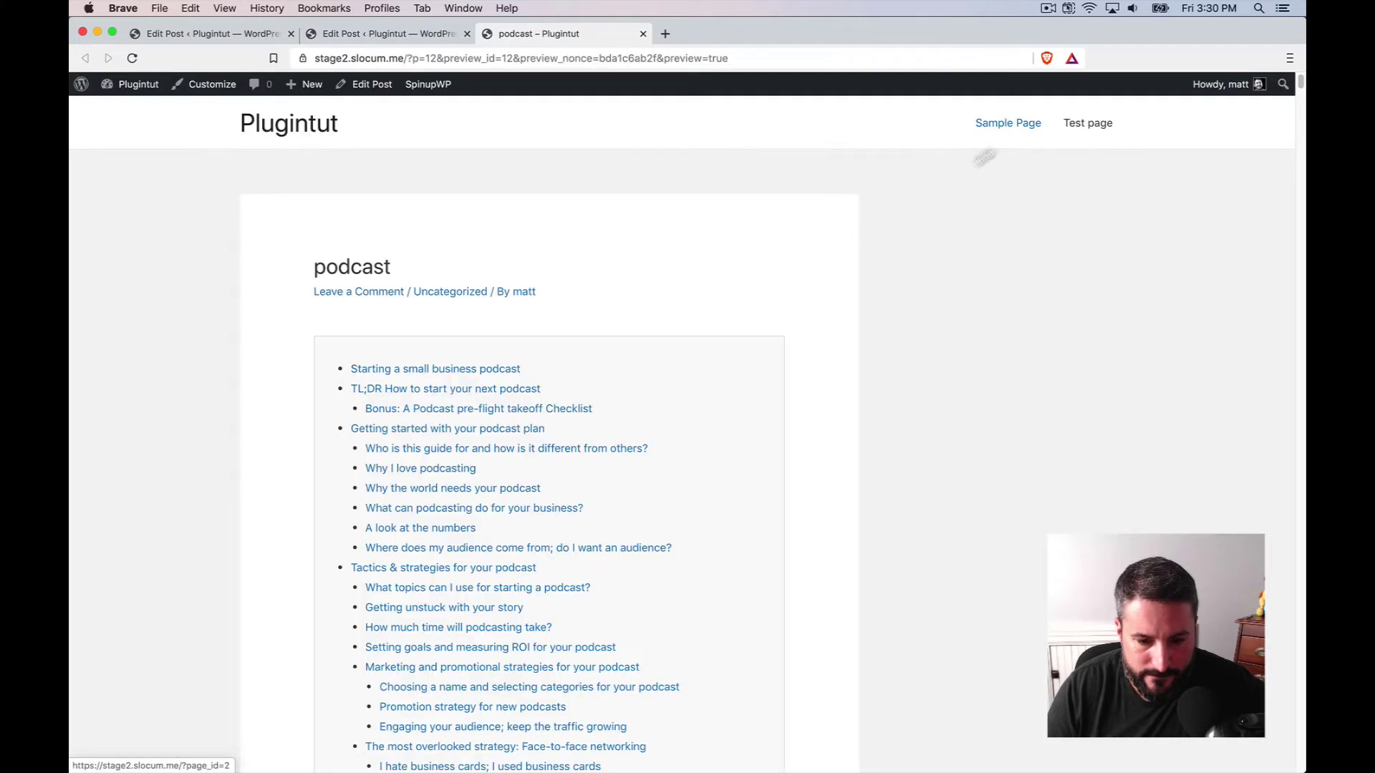
# Step: Test the contents links, including 'Who is this guide for', then return to the post editor
pyautogui.moveTo(418, 363); pyautogui.dragTo(478, 354)
pyautogui.click(447, 362)
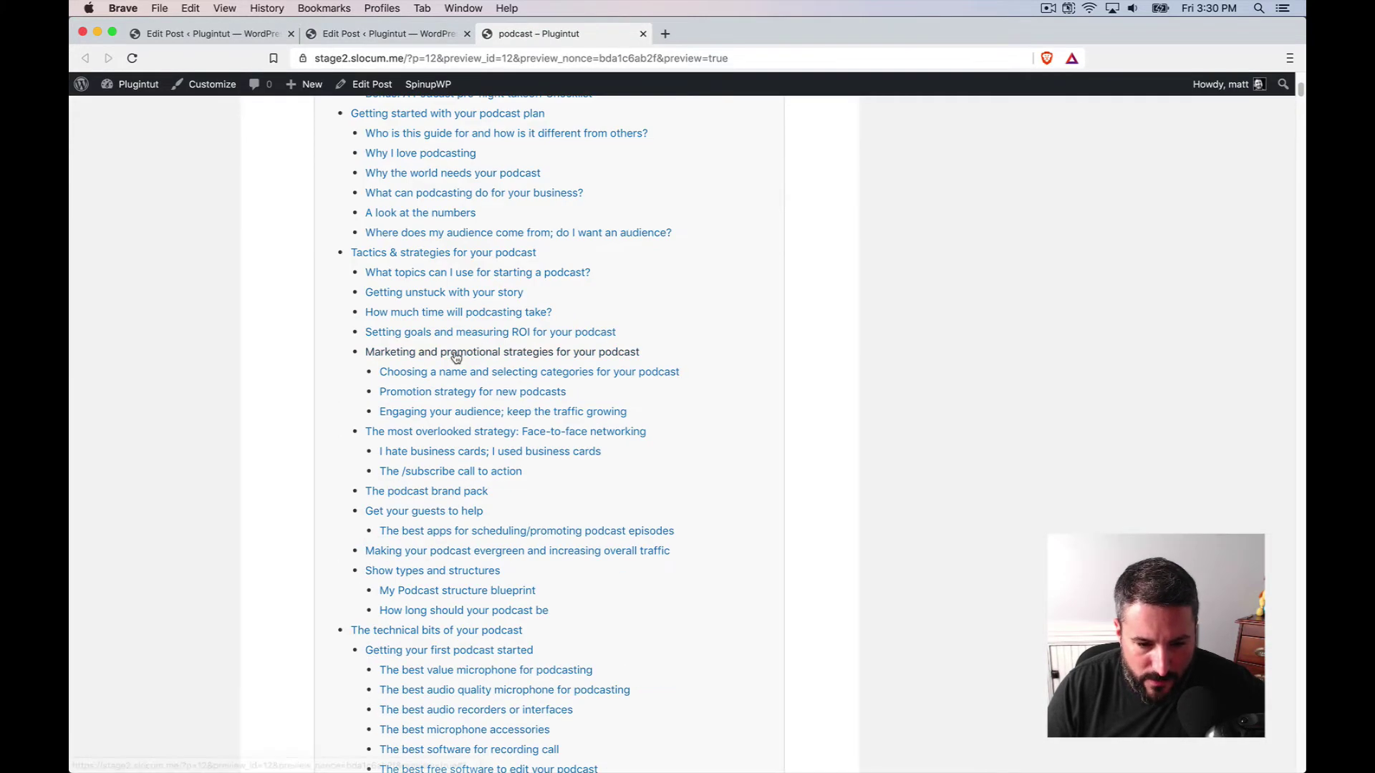
pyautogui.scroll(15, 457, 356)
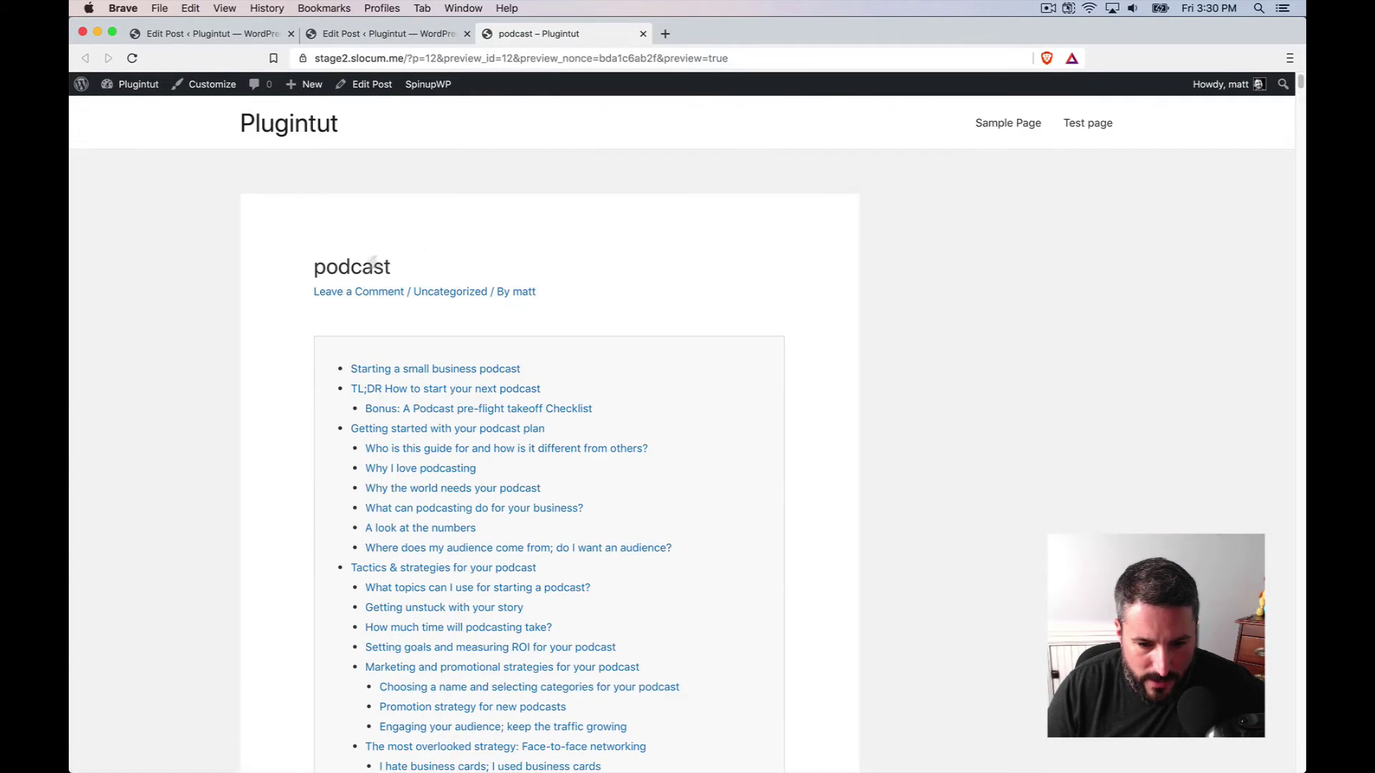
pyautogui.scroll(-10, 673, 359)
pyautogui.scroll(8, 645, 315)
pyautogui.click(462, 226)
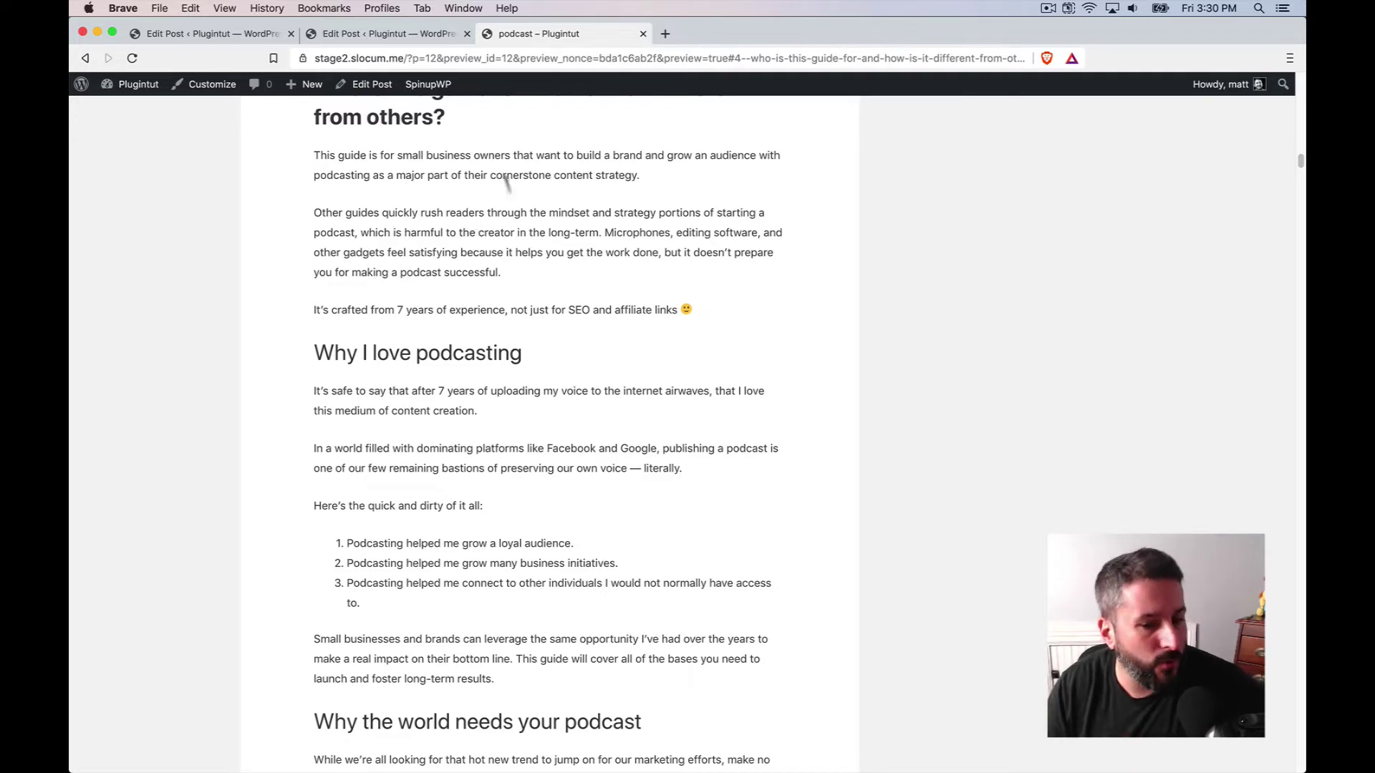
pyautogui.click(414, 36)
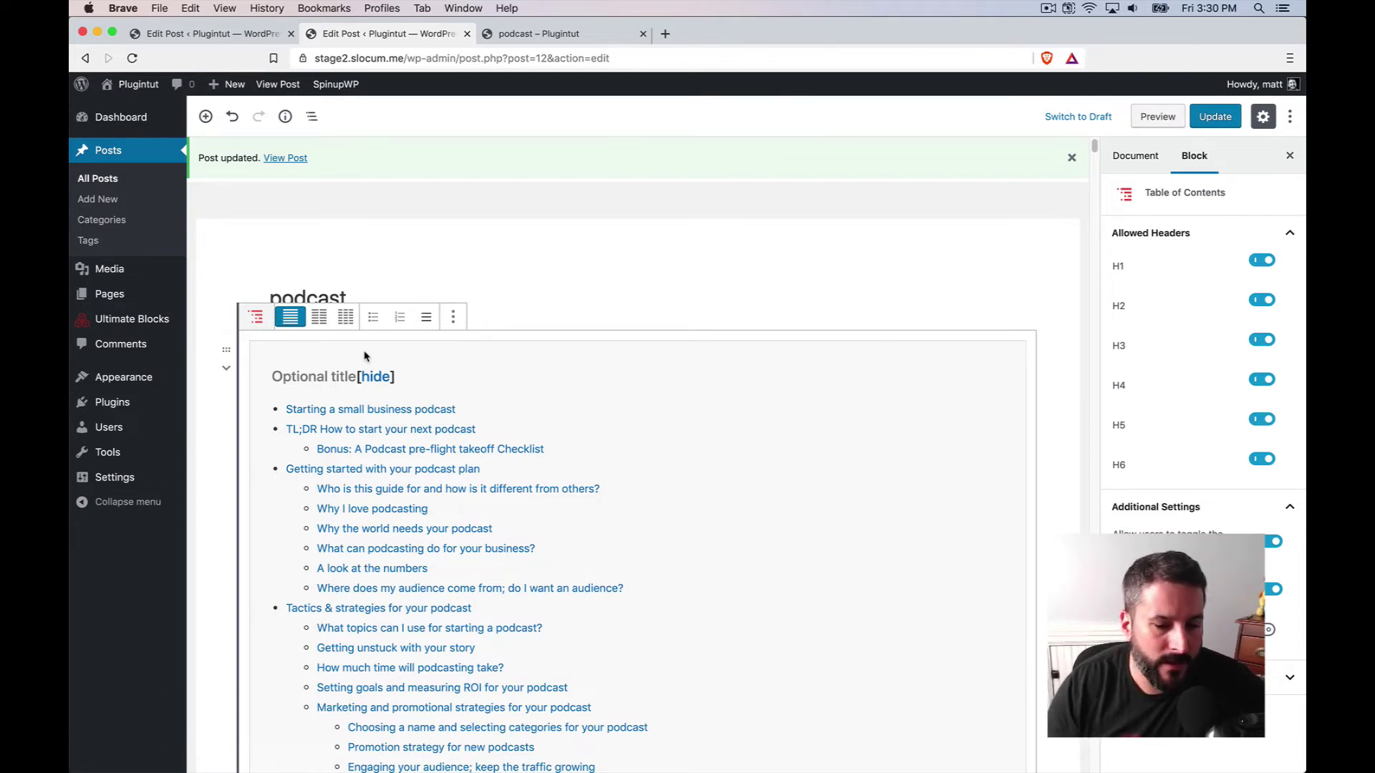
# Step: Close the block settings panel and open Installed Plugins to find LuckyWP Table of Contents active
pyautogui.click(1263, 116)
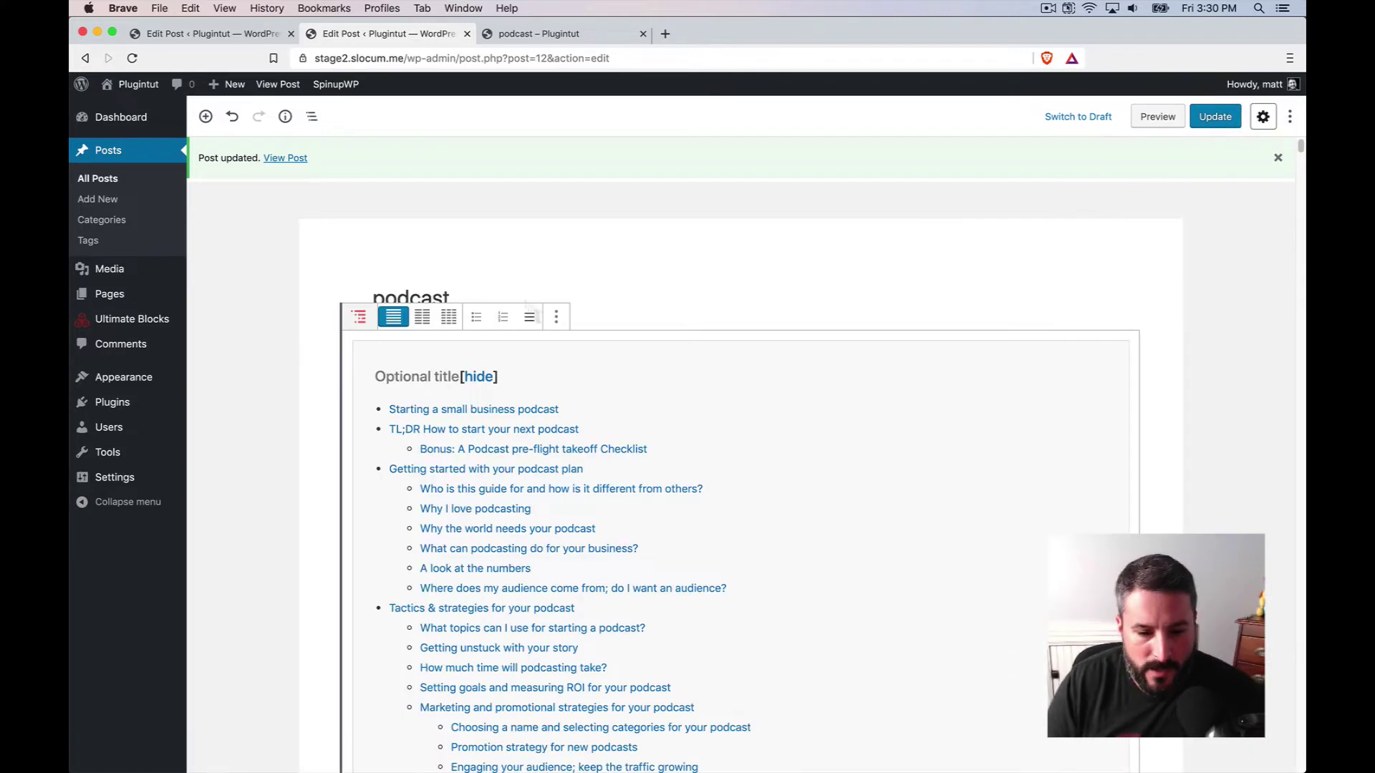
pyautogui.moveTo(157, 452)
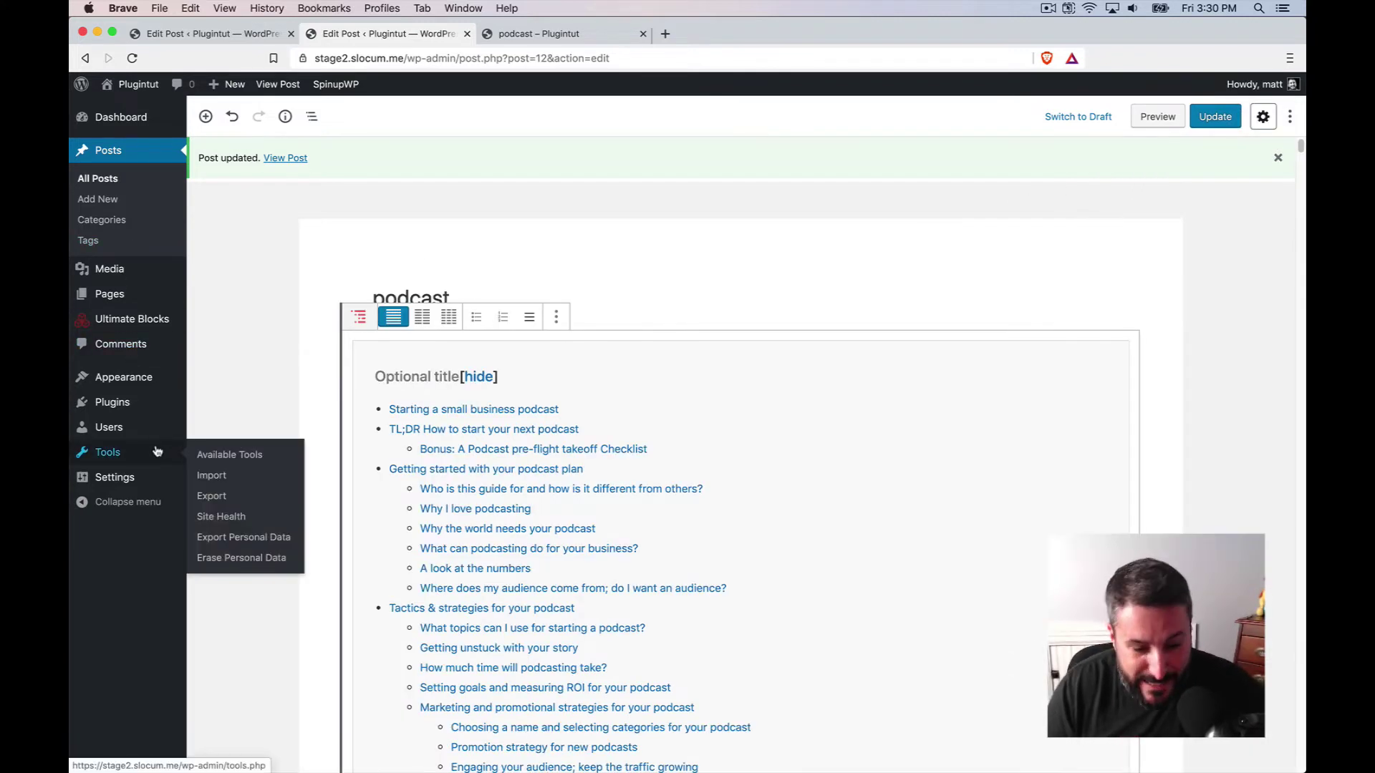
pyautogui.moveTo(129, 402)
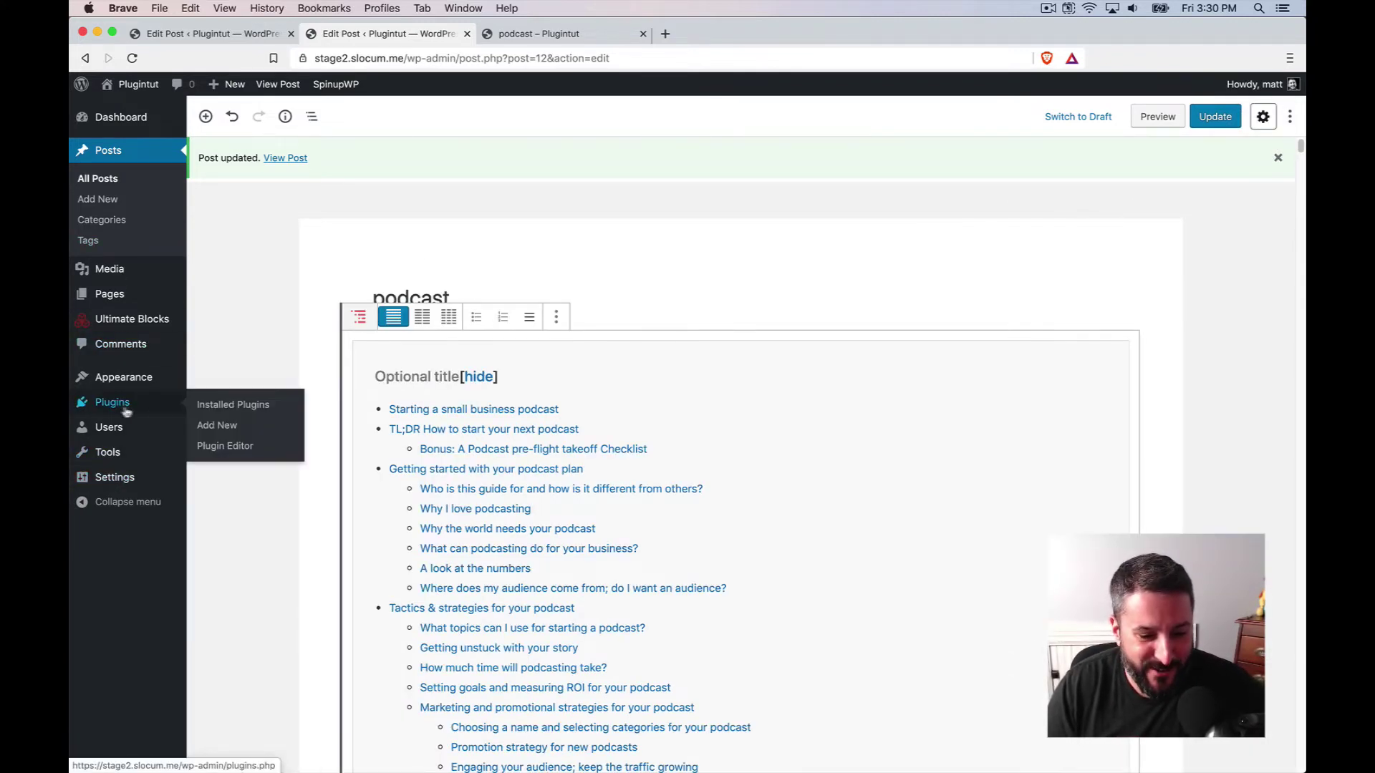
pyautogui.click(223, 403)
pyautogui.scroll(-10, 344, 401)
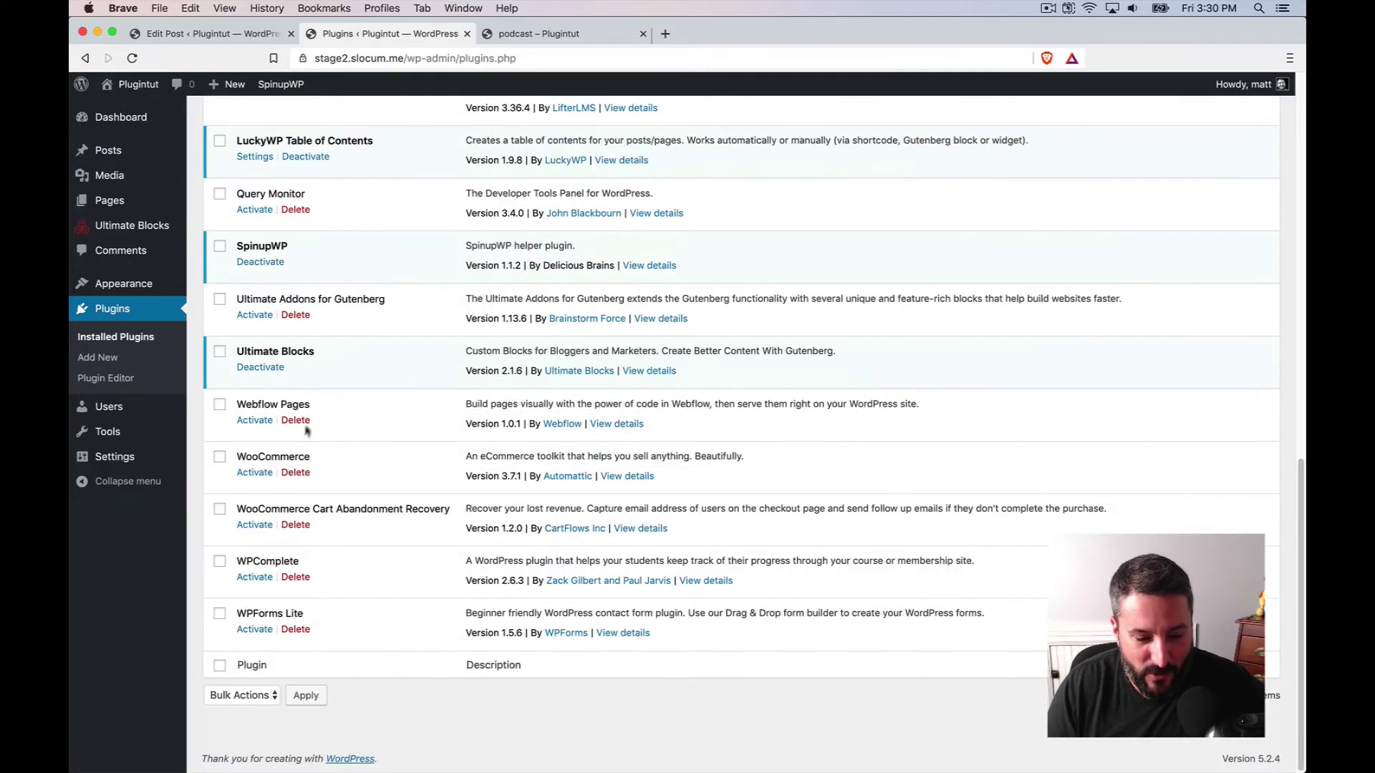
pyautogui.scroll(1, 350, 390)
pyautogui.scroll(10, 350, 389)
pyautogui.scroll(-3, 336, 413)
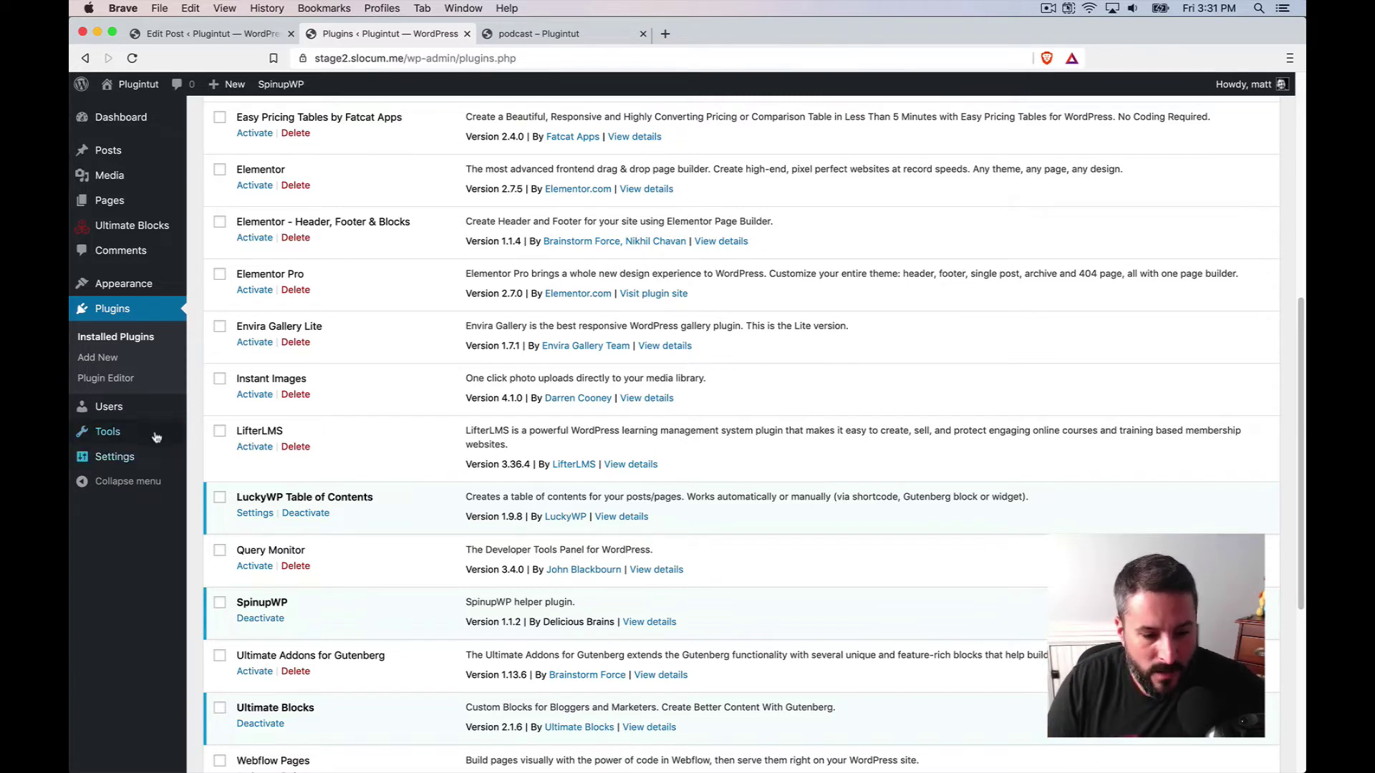
pyautogui.moveTo(155, 429)
pyautogui.moveTo(146, 459)
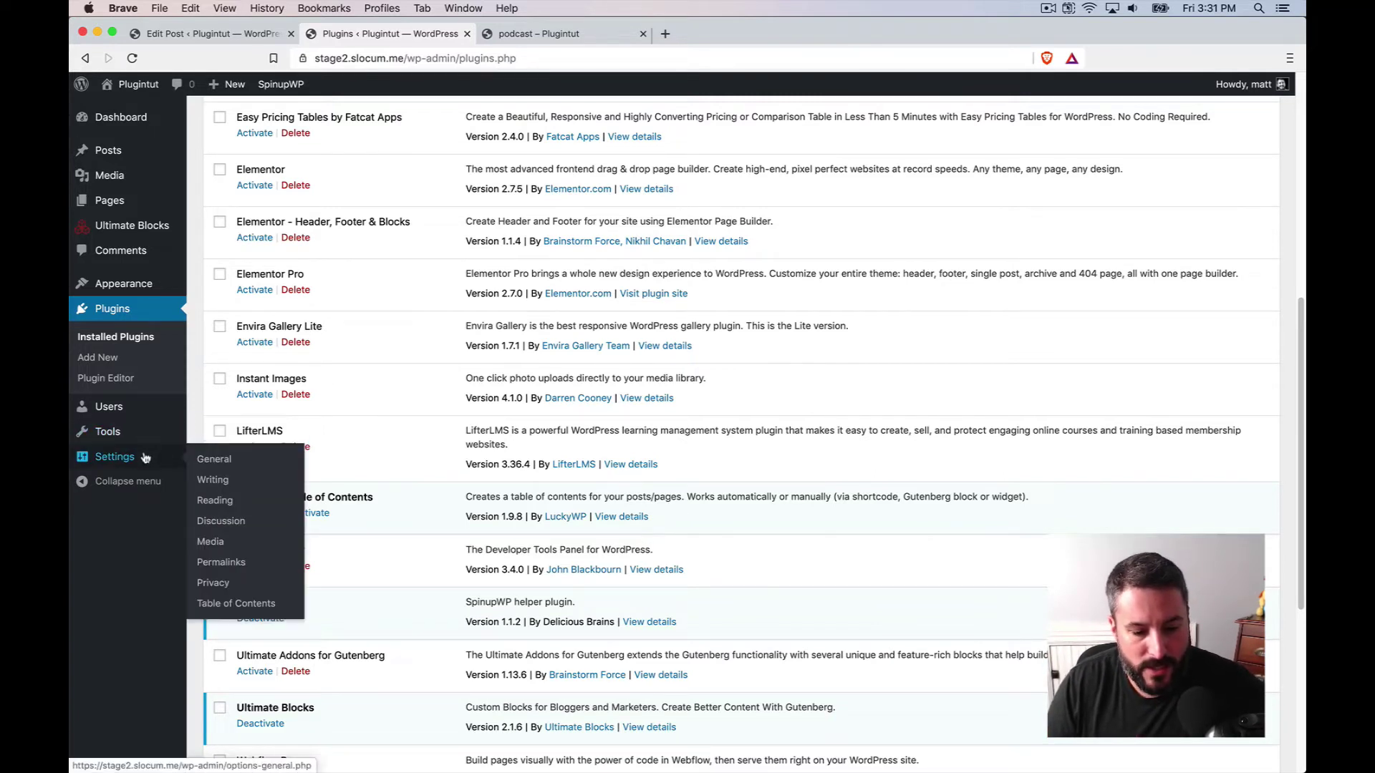
# Step: Open the Table of Contents plugin settings, keeping Decimal numbers (nested) numeration and suffix None
pyautogui.click(241, 601)
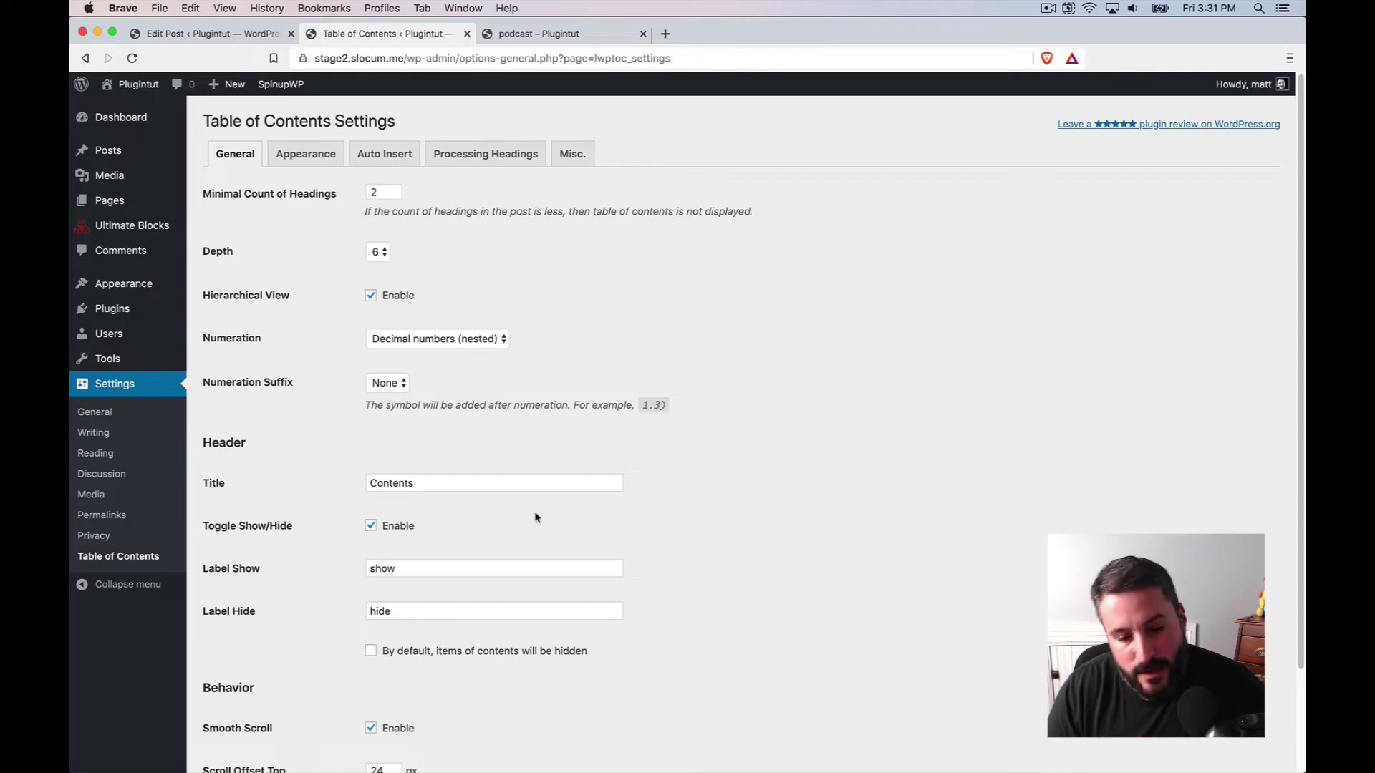
pyautogui.scroll(-1, 517, 301)
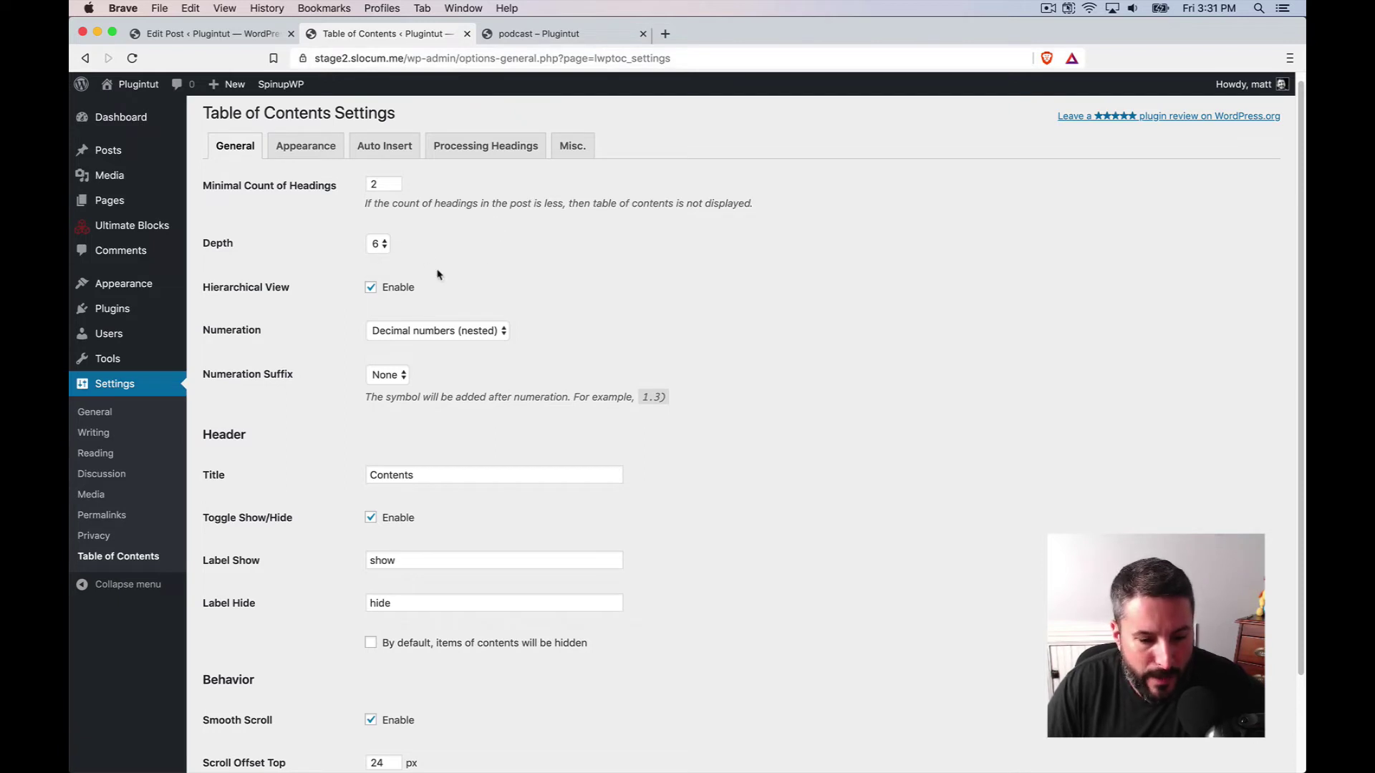
pyautogui.scroll(-1, 493, 284)
pyautogui.click(454, 330)
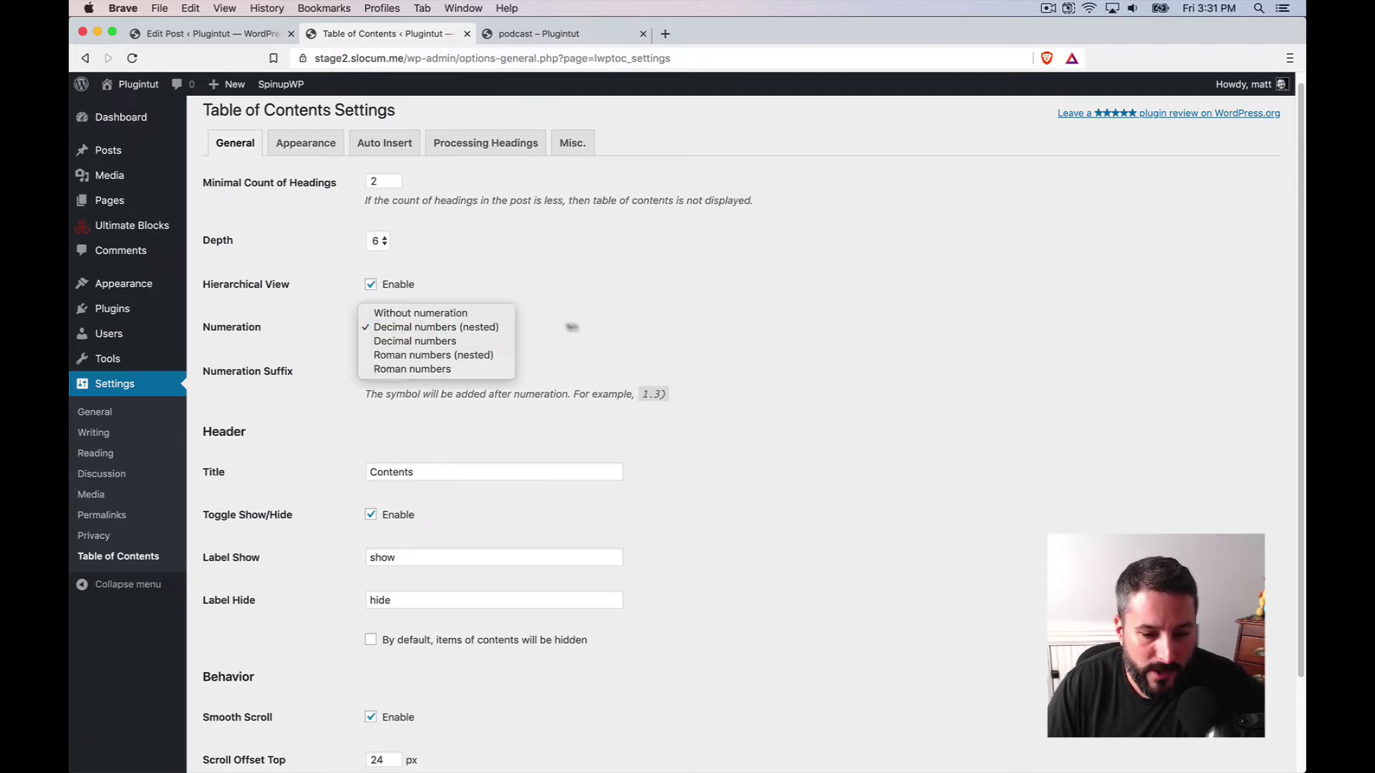
pyautogui.click(590, 330)
pyautogui.scroll(-1, 565, 329)
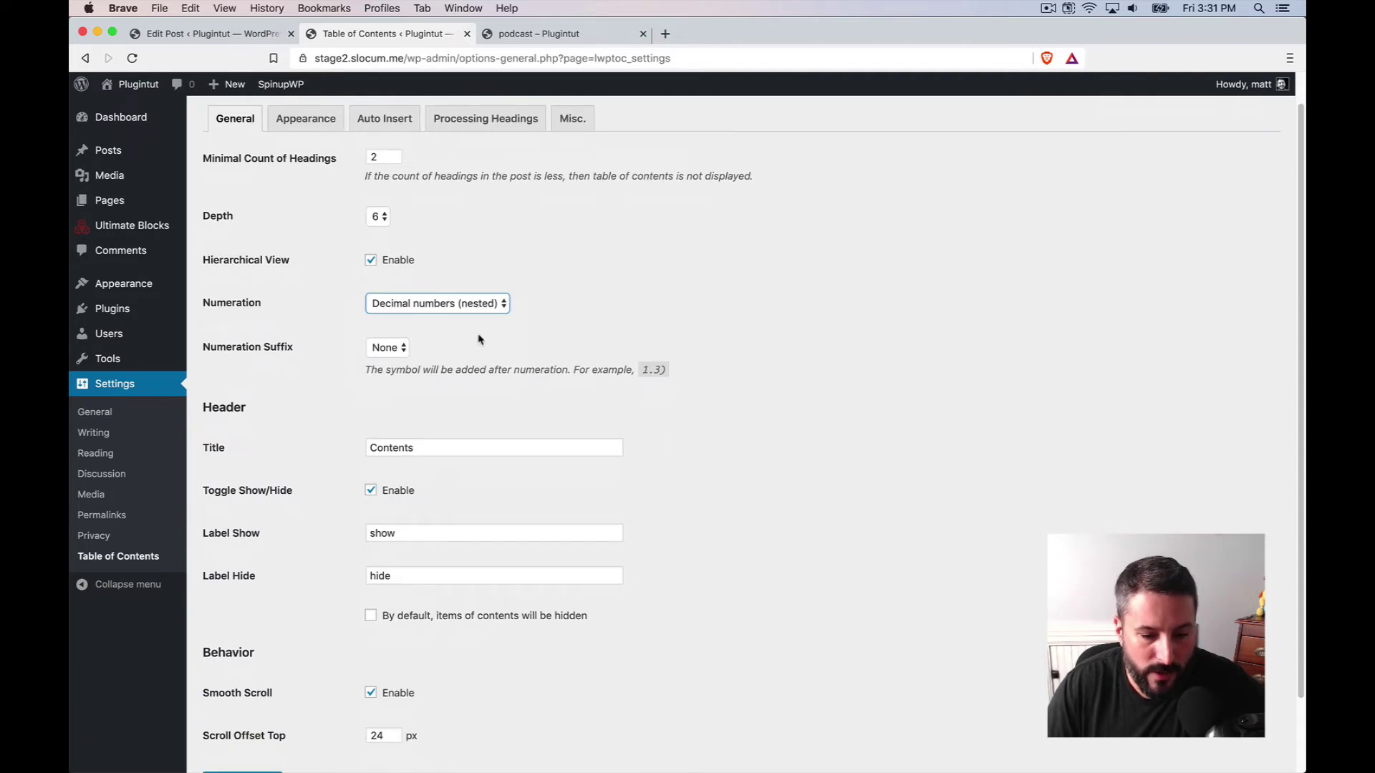
pyautogui.click(398, 347)
pyautogui.click(517, 341)
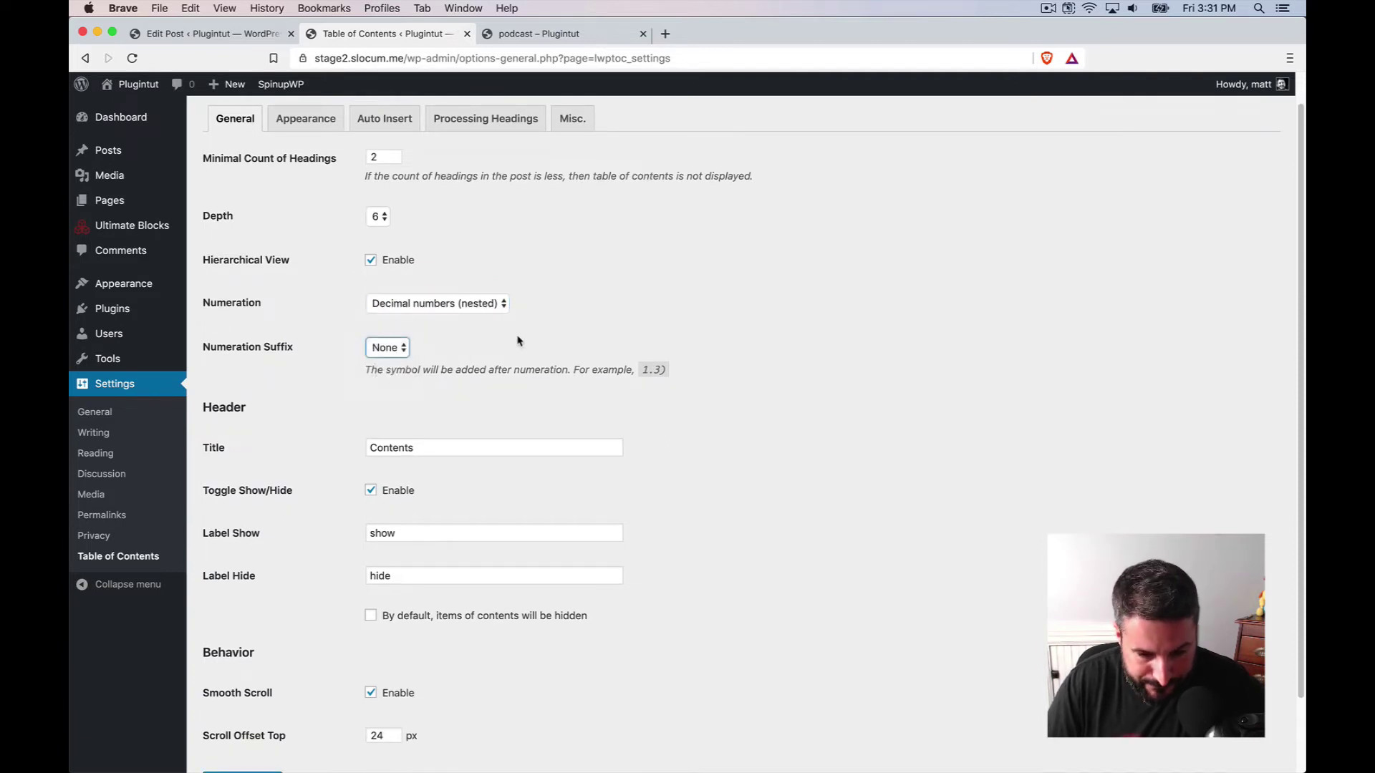
pyautogui.scroll(-3, 519, 341)
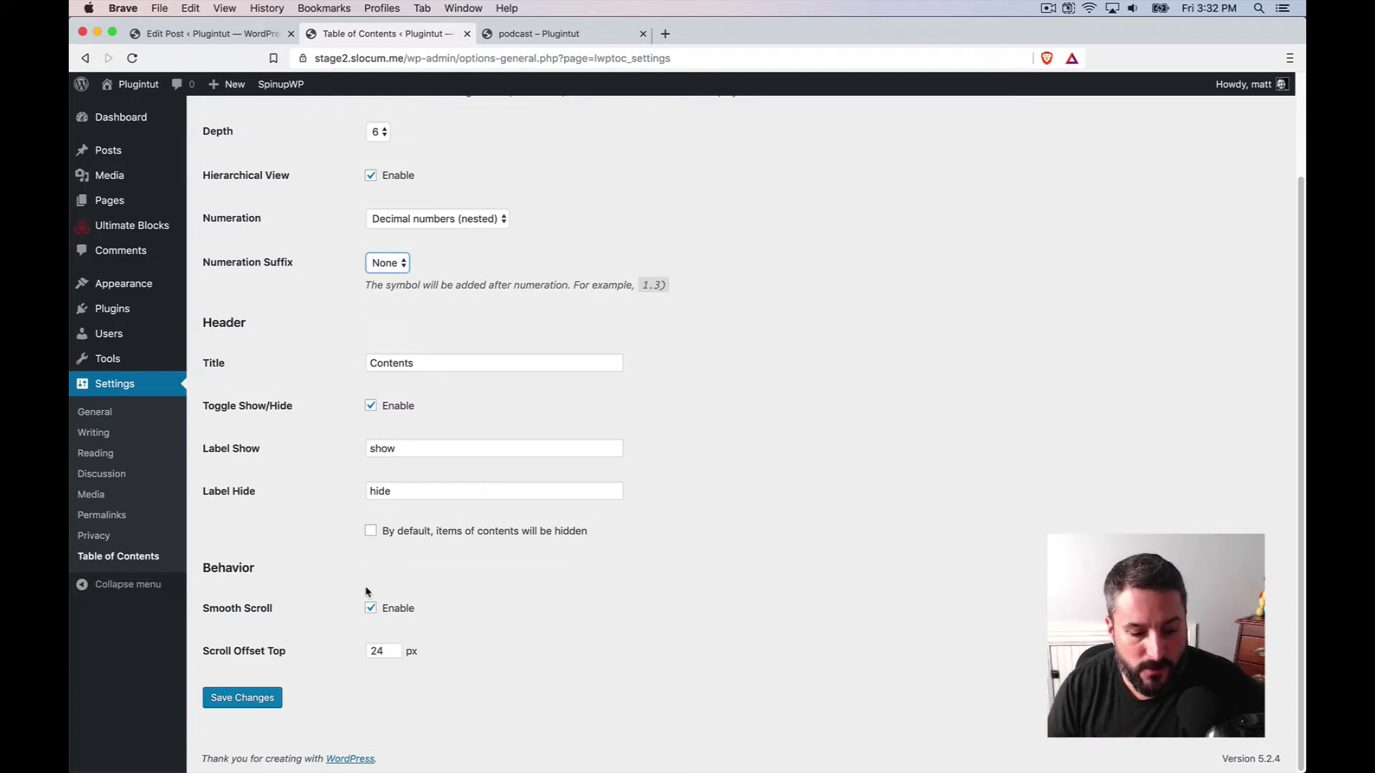
pyautogui.scroll(3, 447, 568)
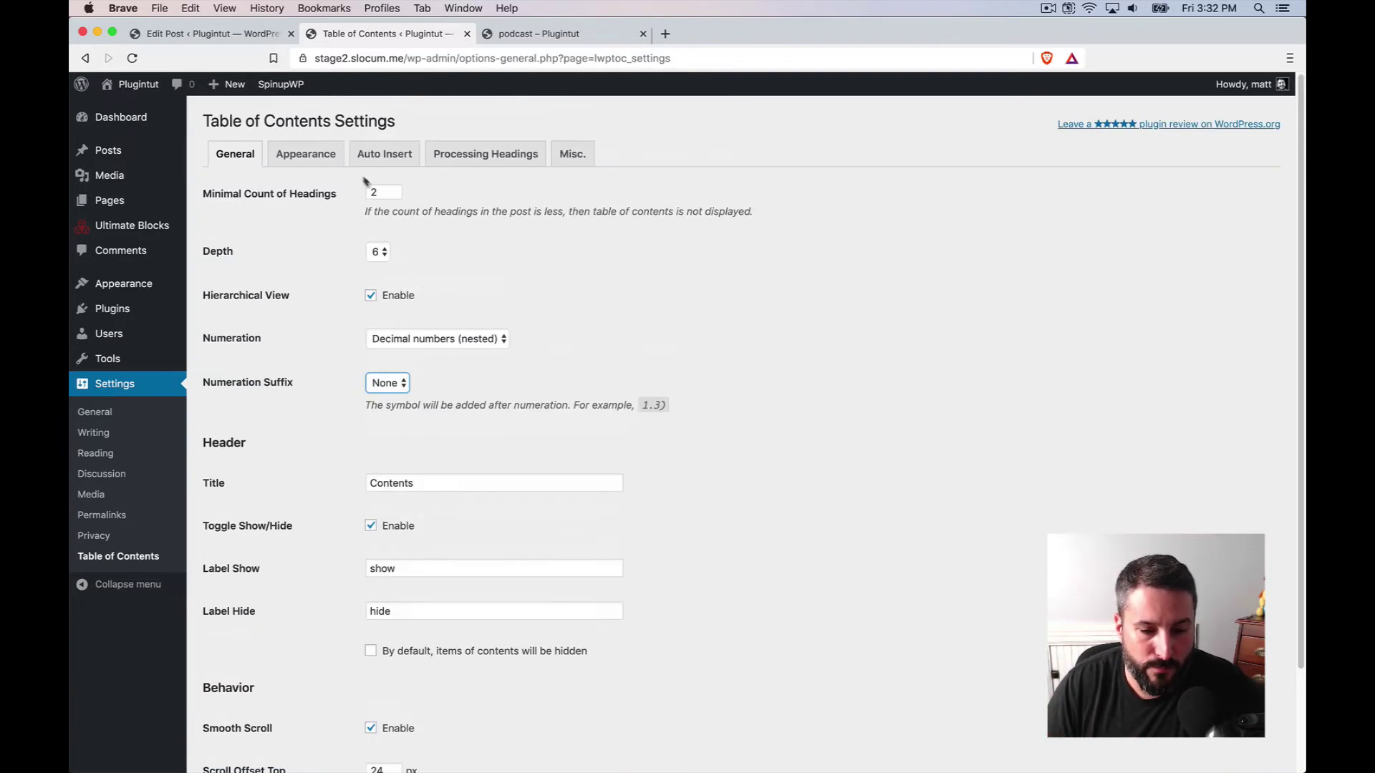
# Step: On the Appearance tab, check the Width and Float choices, leaving Width Auto and Float None
pyautogui.click(332, 160)
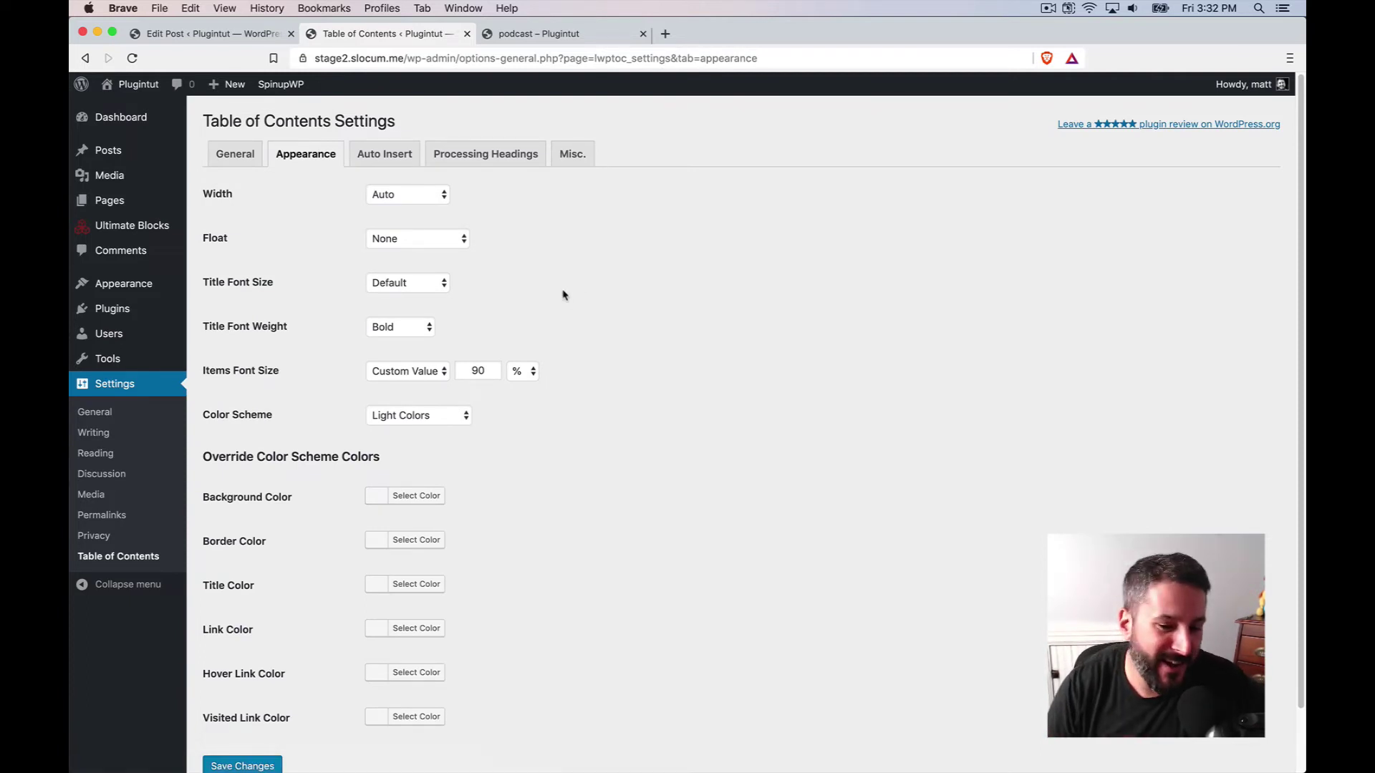
pyautogui.click(443, 201)
pyautogui.click(499, 221)
pyautogui.click(445, 239)
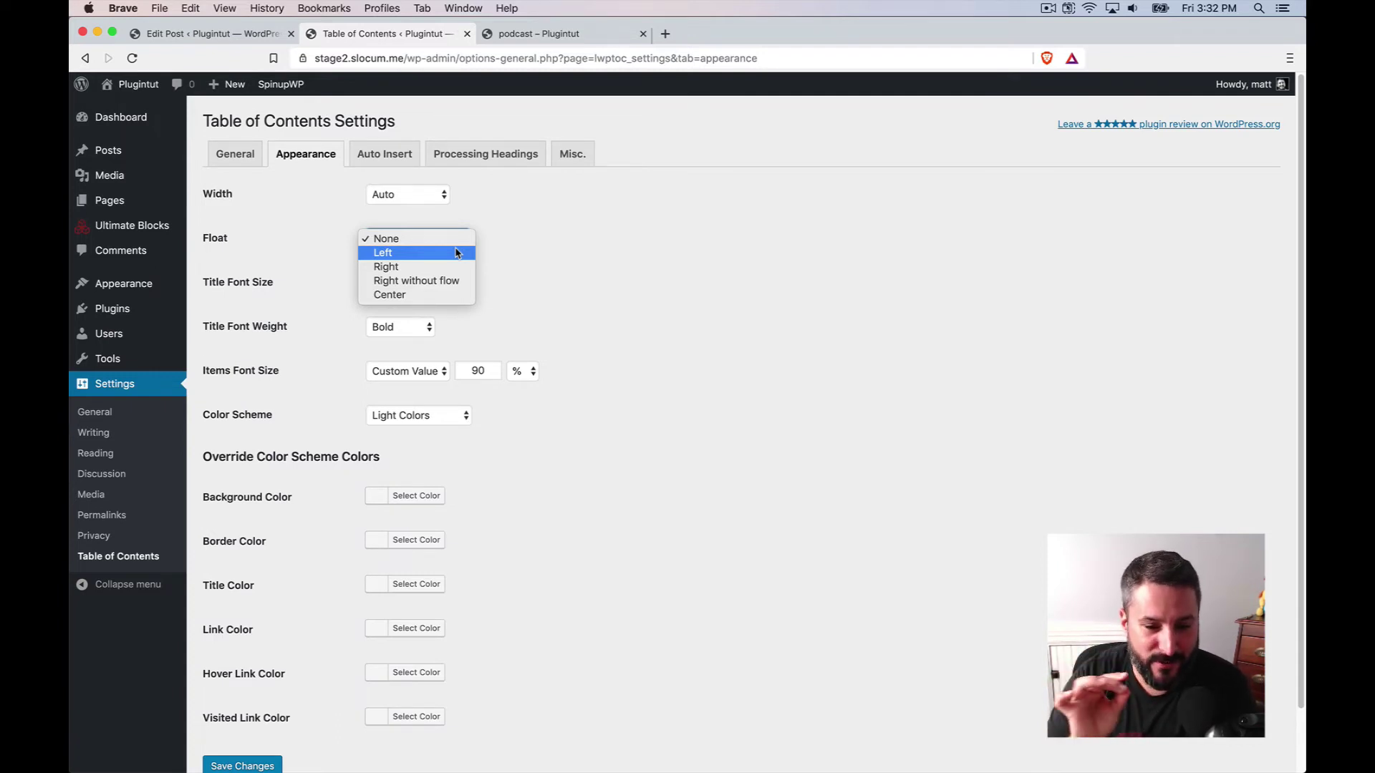
pyautogui.click(565, 279)
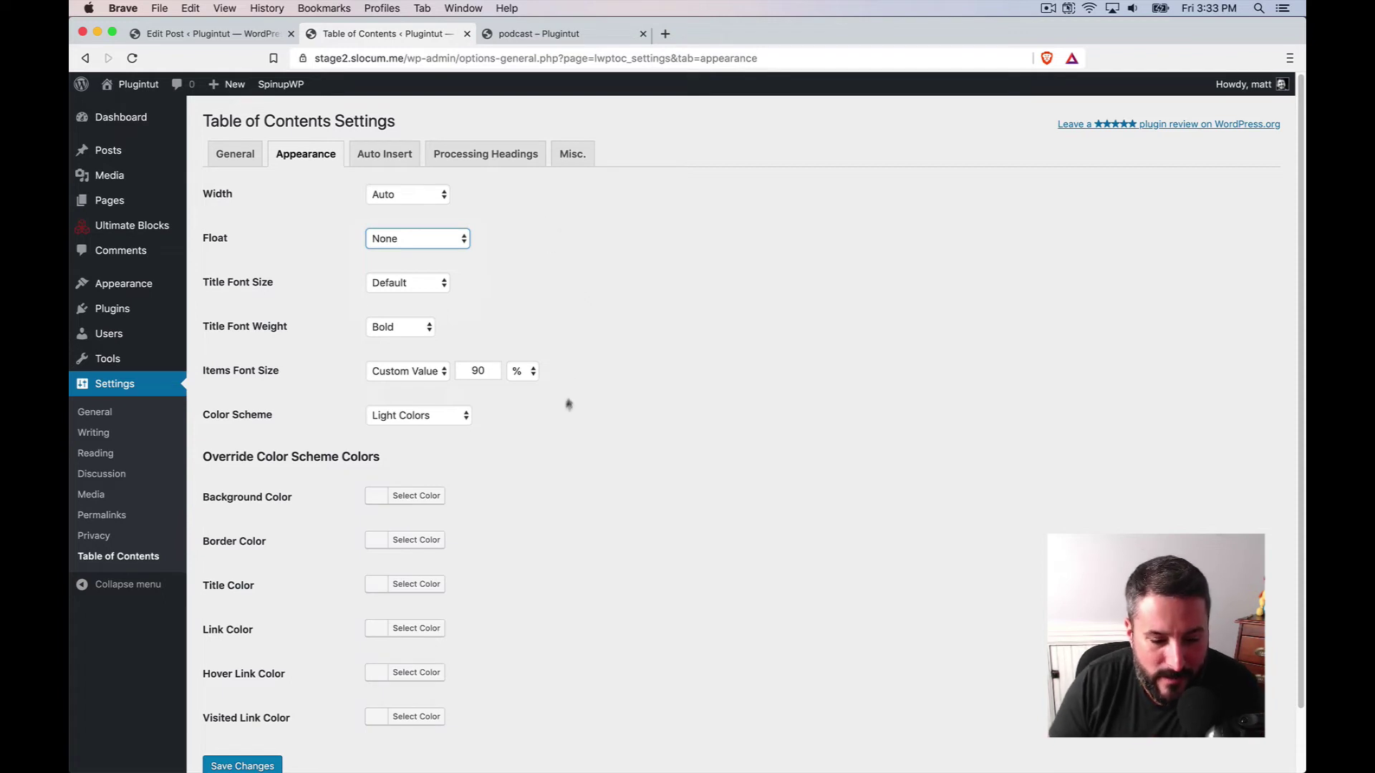
# Step: Review the Color Scheme choices without changing them, then go to the Auto Insert tab
pyautogui.scroll(-1, 561, 409)
pyautogui.click(434, 413)
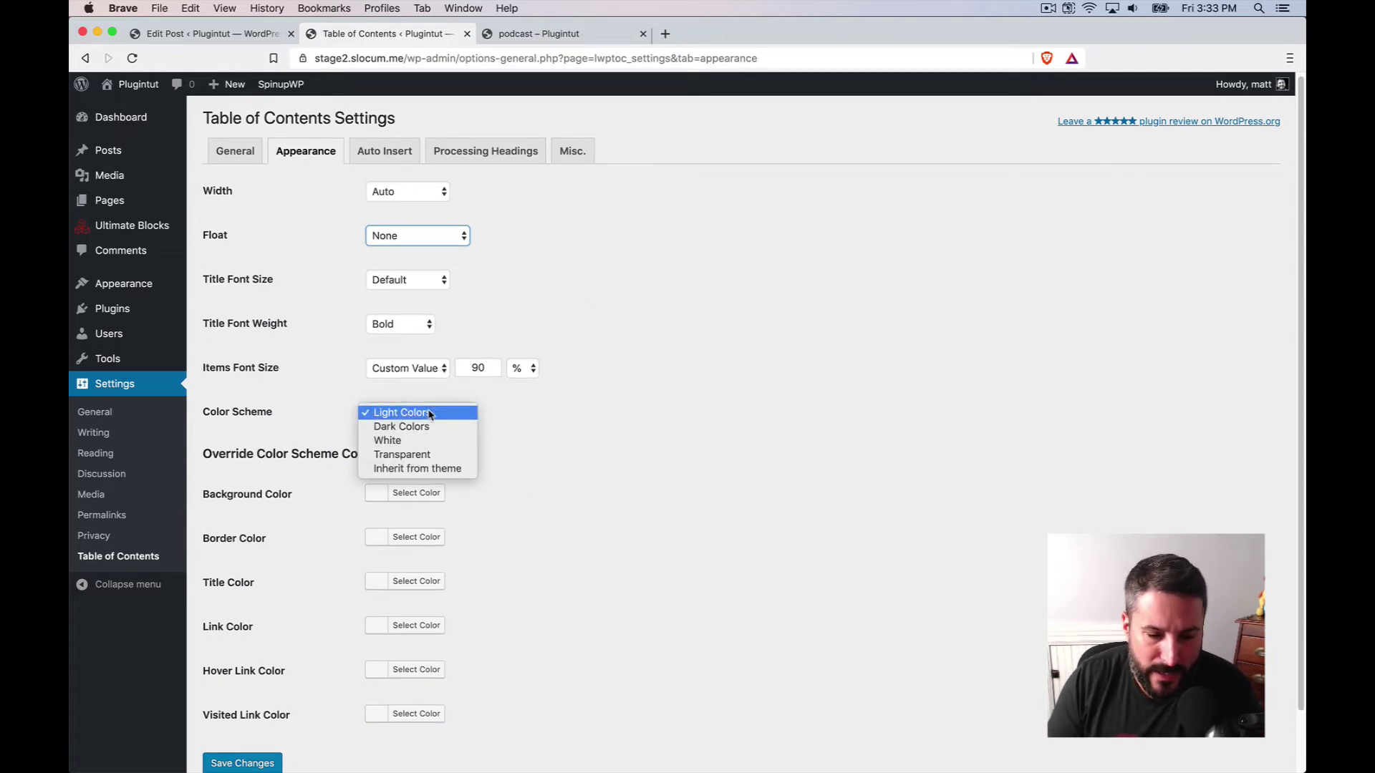
pyautogui.click(654, 418)
pyautogui.scroll(-2, 519, 488)
pyautogui.scroll(2, 430, 659)
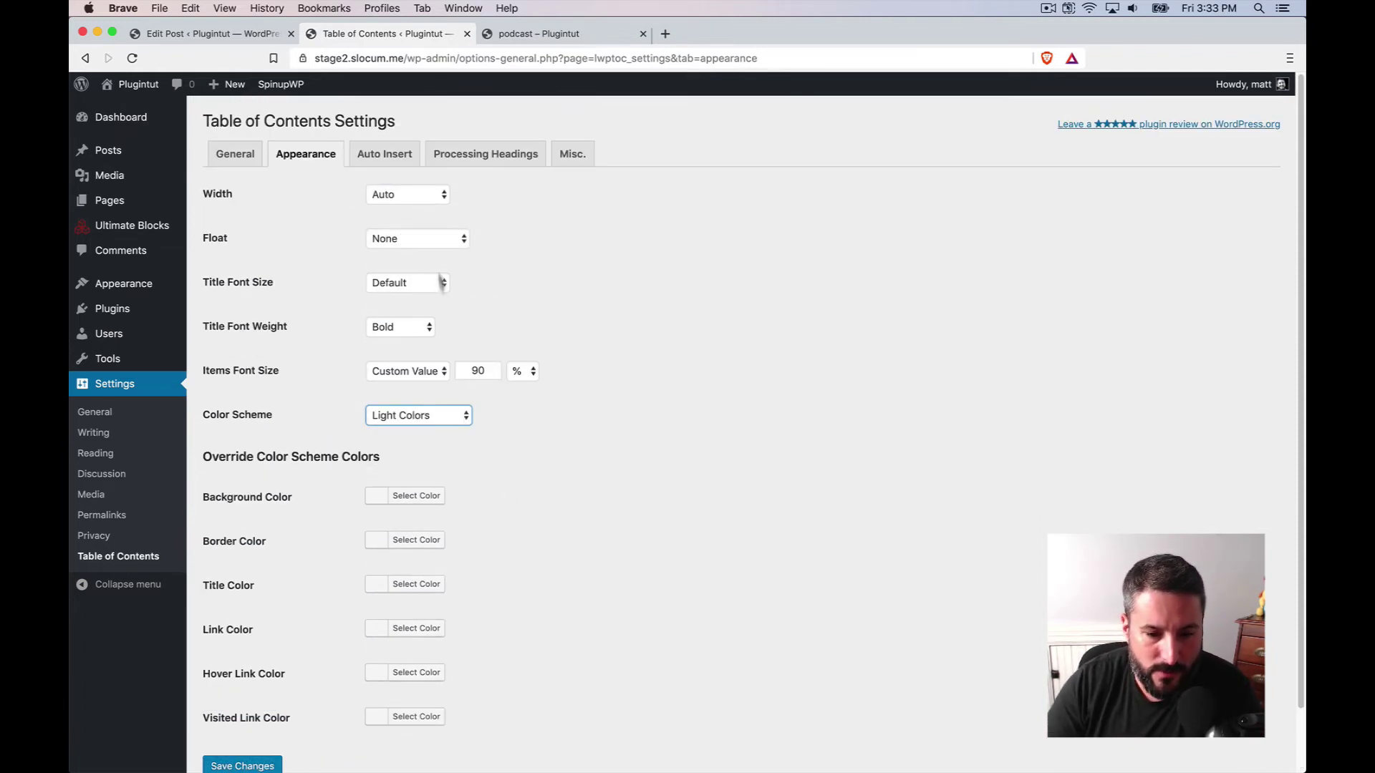
pyautogui.click(393, 155)
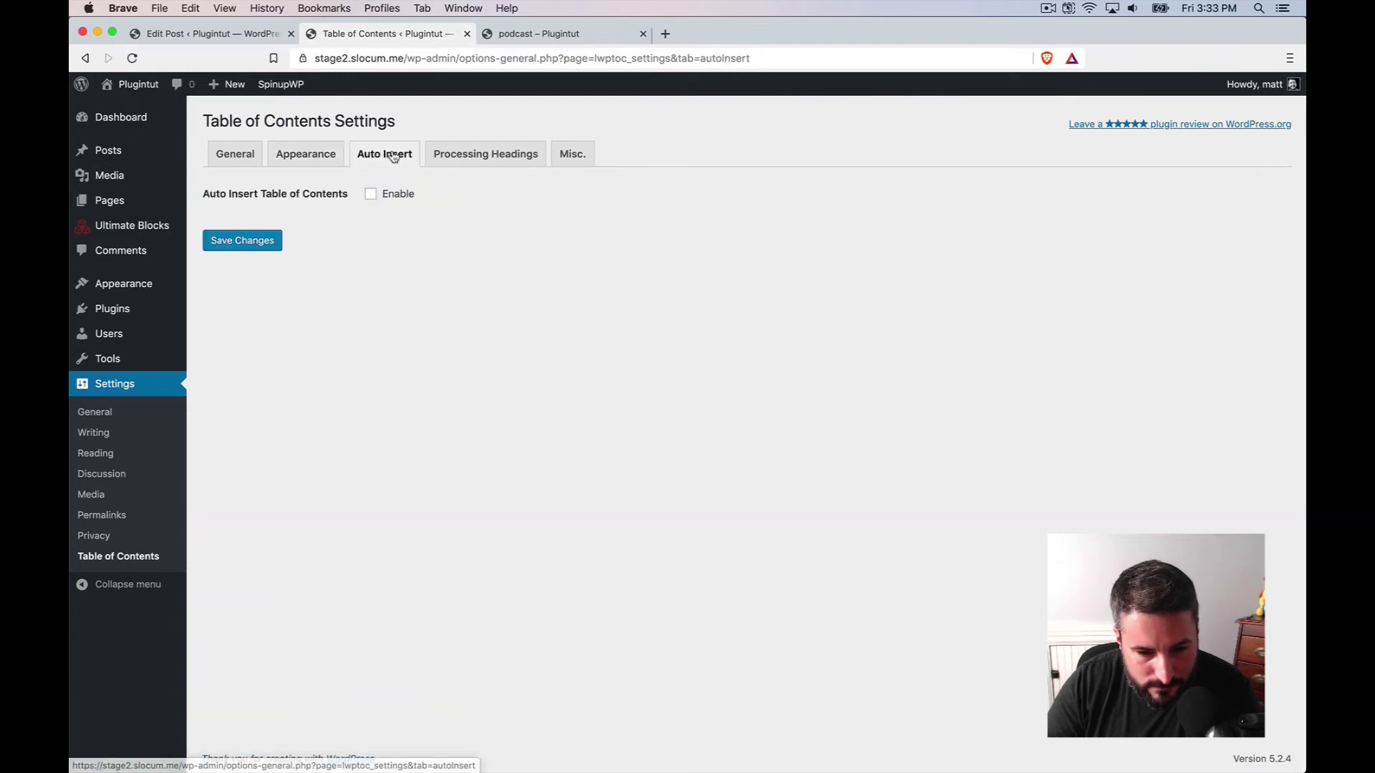
# Step: Tick Enable under Auto Insert, then look over the Processing Headings and Misc. tabs
pyautogui.click(372, 194)
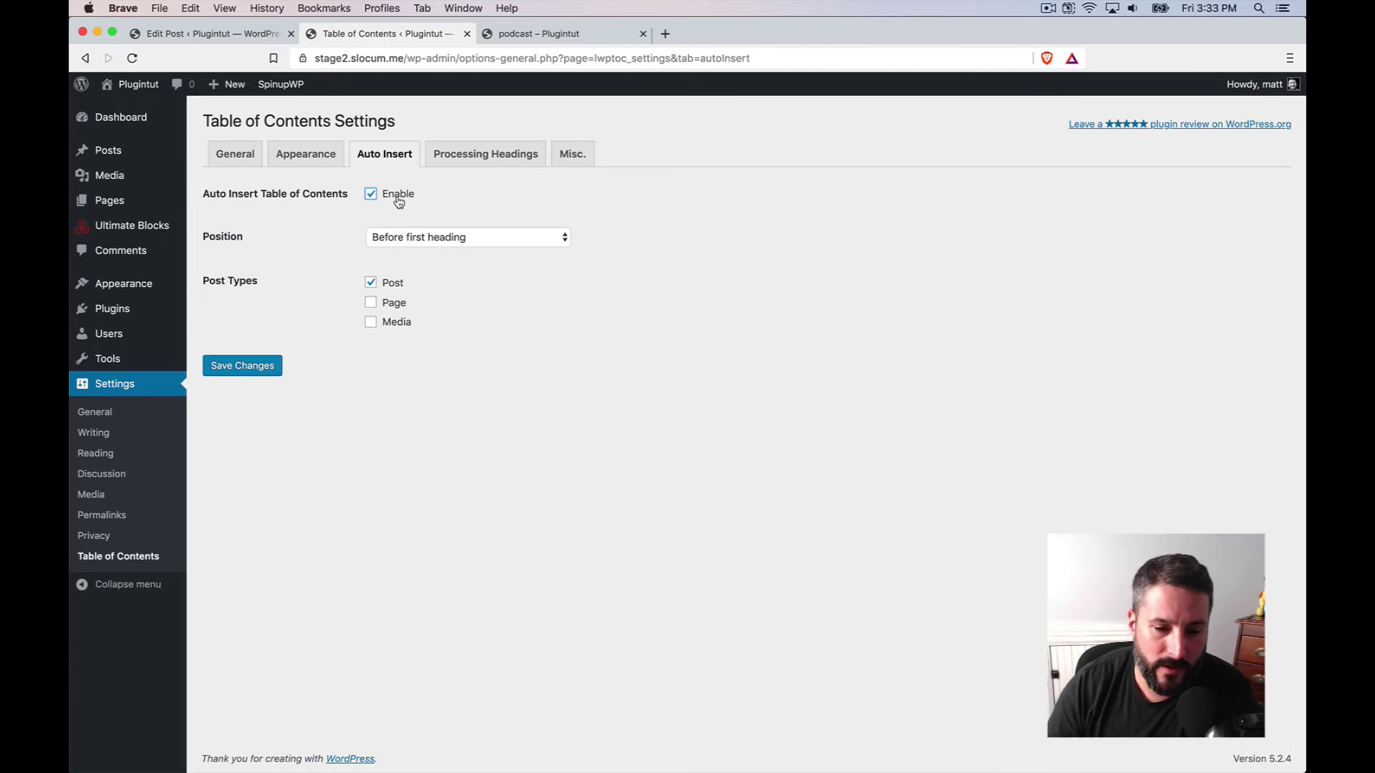
pyautogui.click(466, 164)
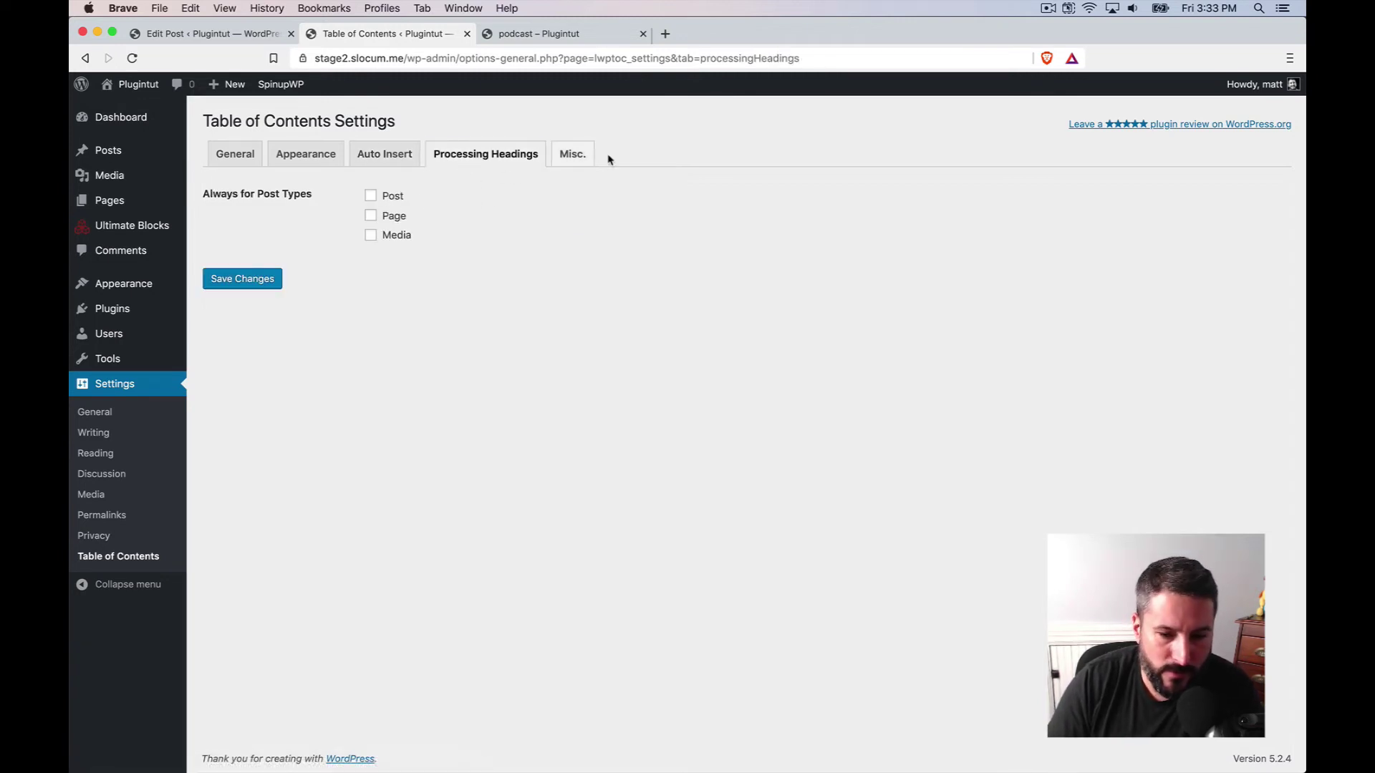
pyautogui.click(587, 157)
pyautogui.scroll(-1, 324, 264)
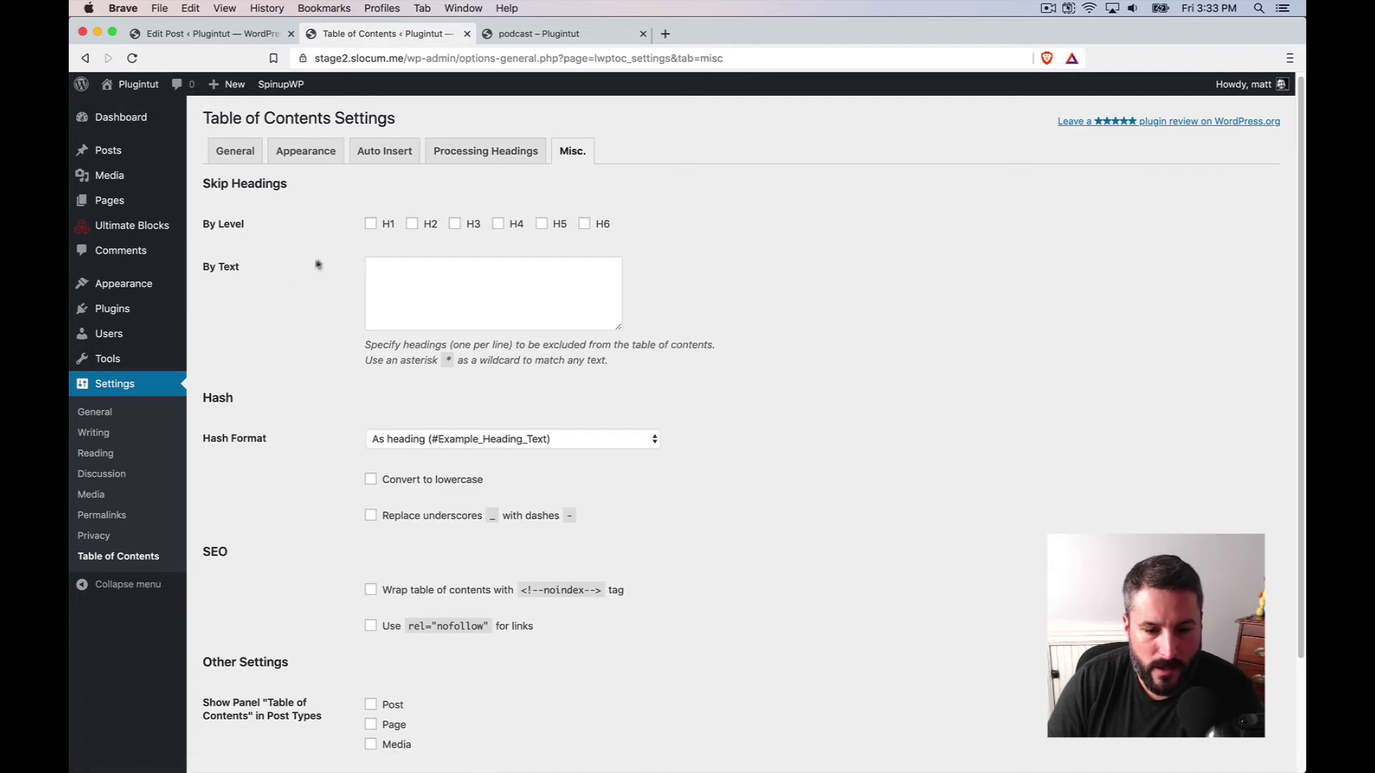
pyautogui.scroll(-3, 518, 309)
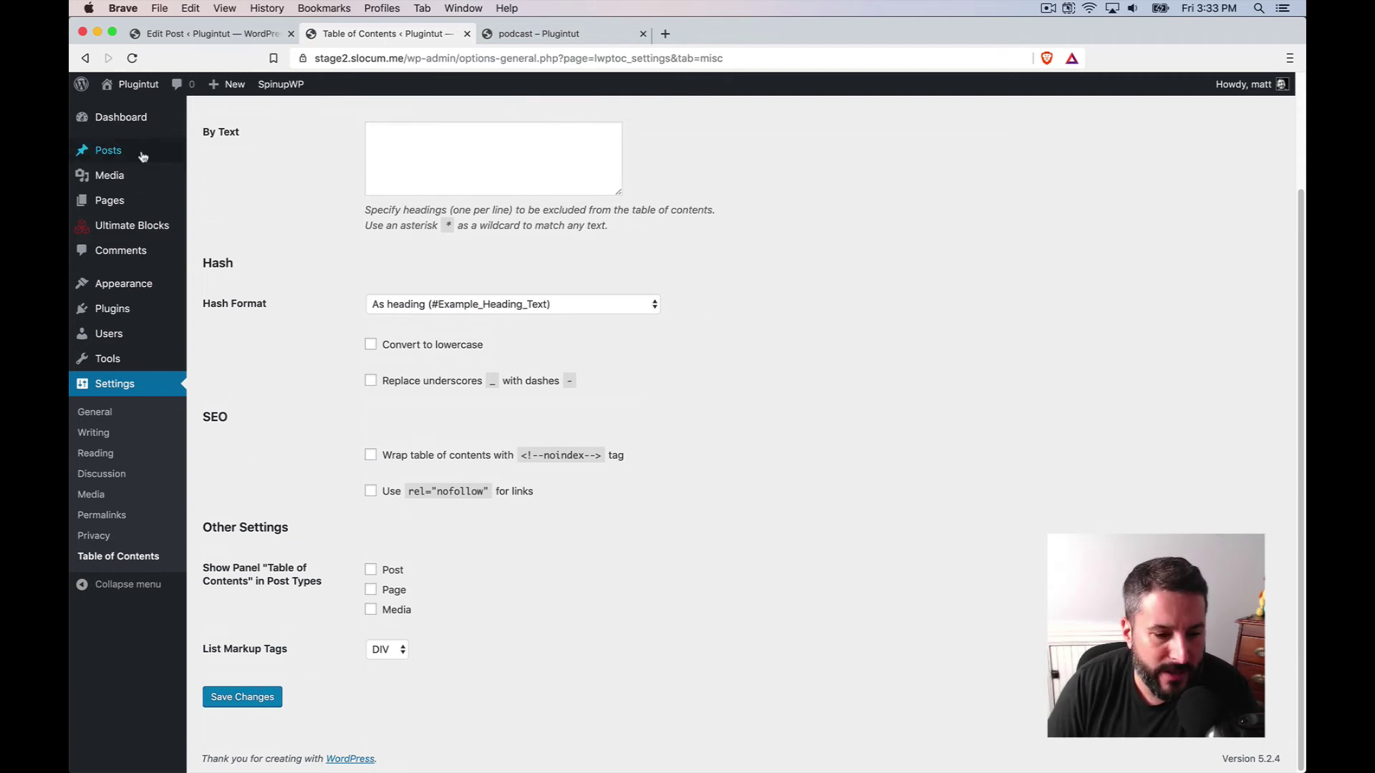
# Step: Open the podcast post from All Posts and insert a LuckyWP Table of Contents block
pyautogui.click(192, 148)
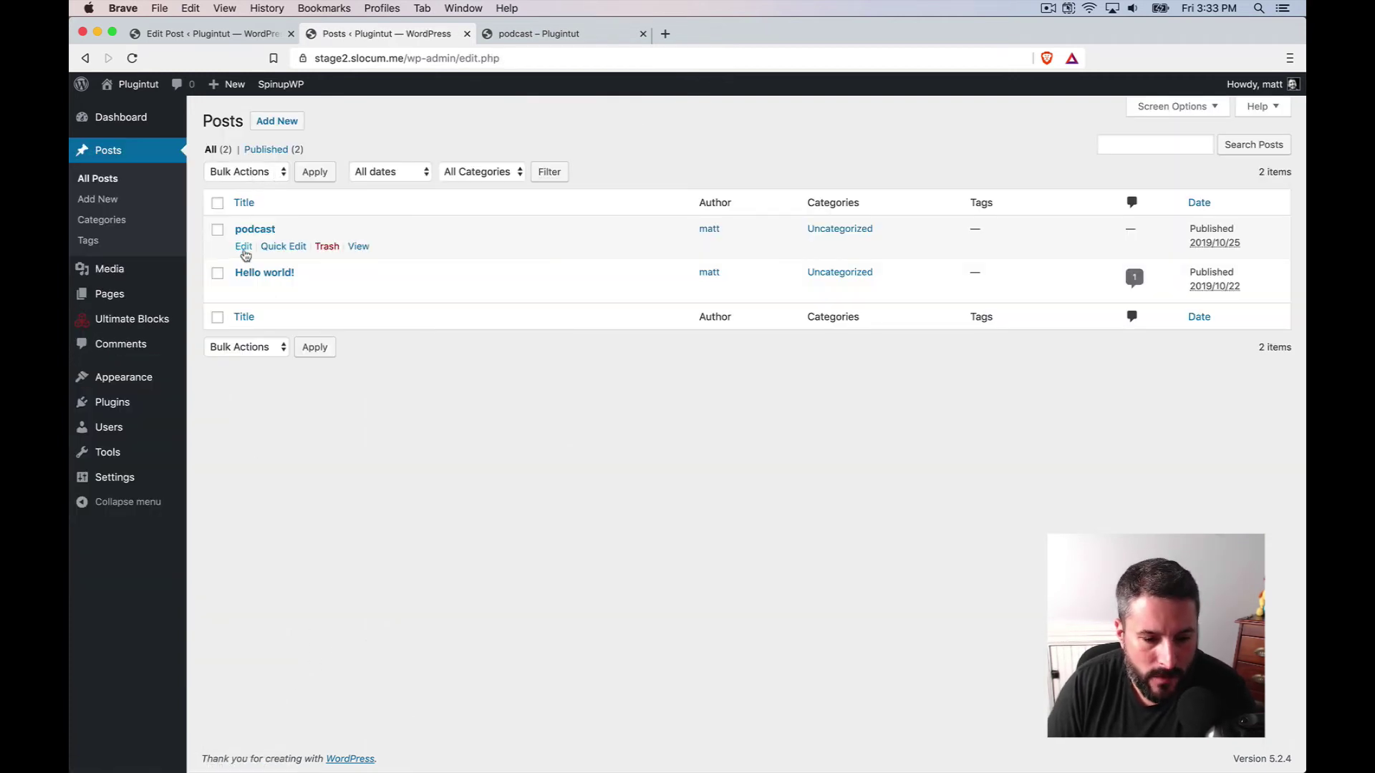
pyautogui.click(244, 247)
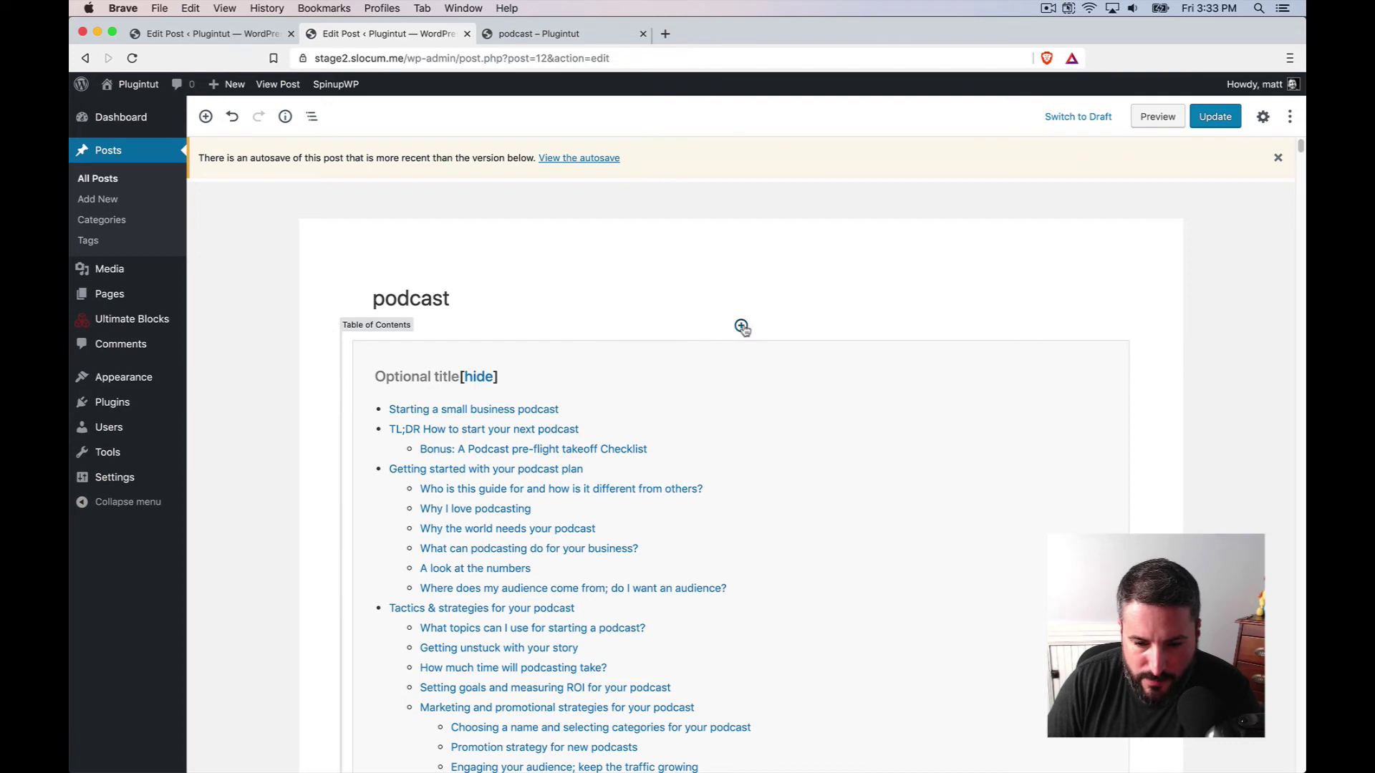
pyautogui.click(741, 327)
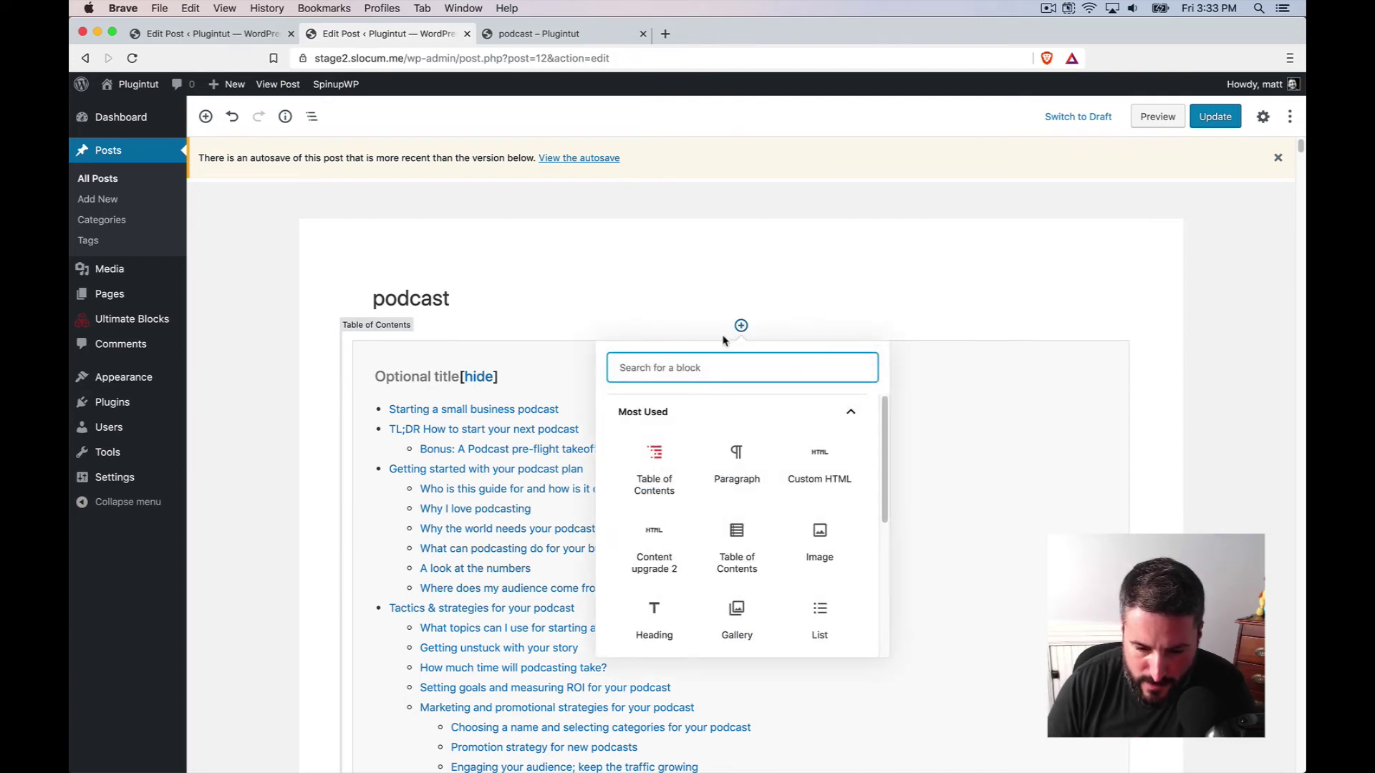
pyautogui.click(734, 542)
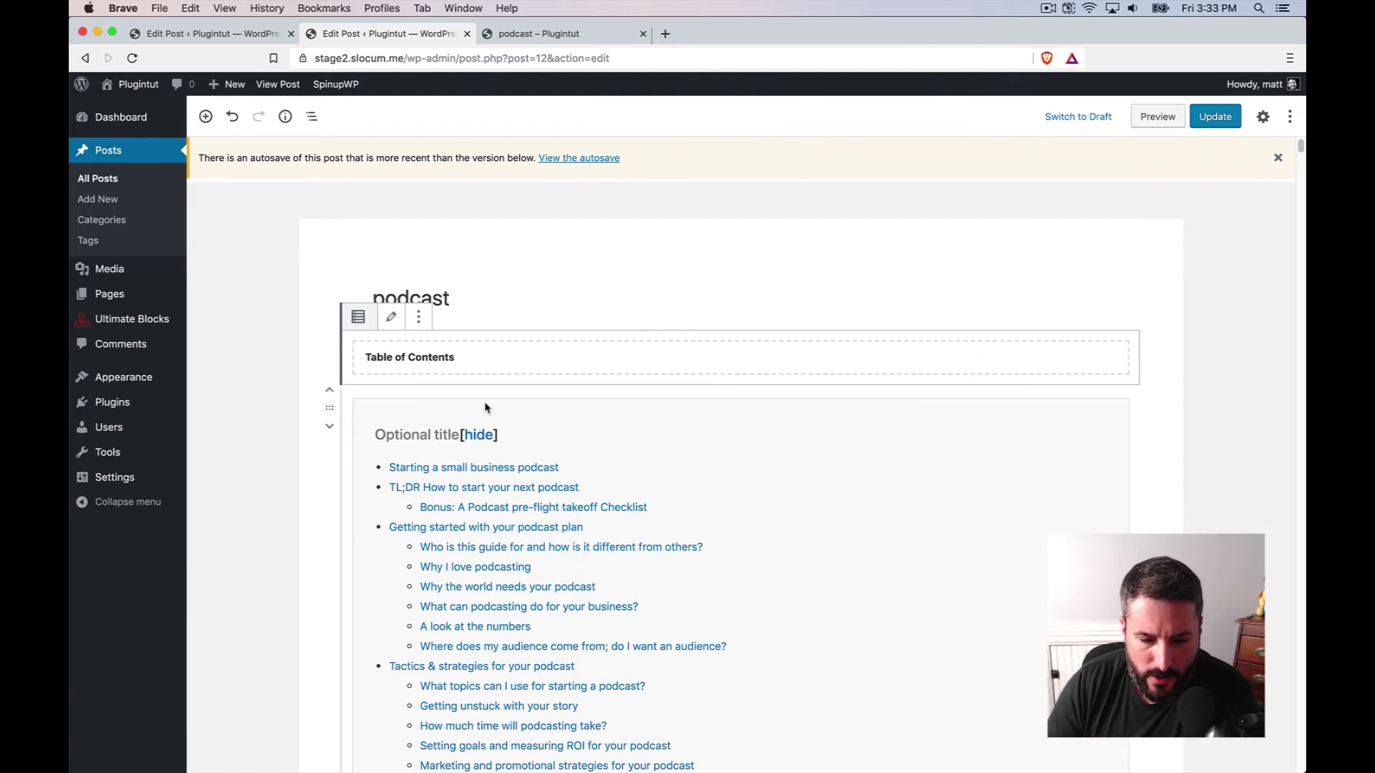
# Step: Remove the old contents list block from the post
pyautogui.click(767, 453)
pyautogui.click(555, 374)
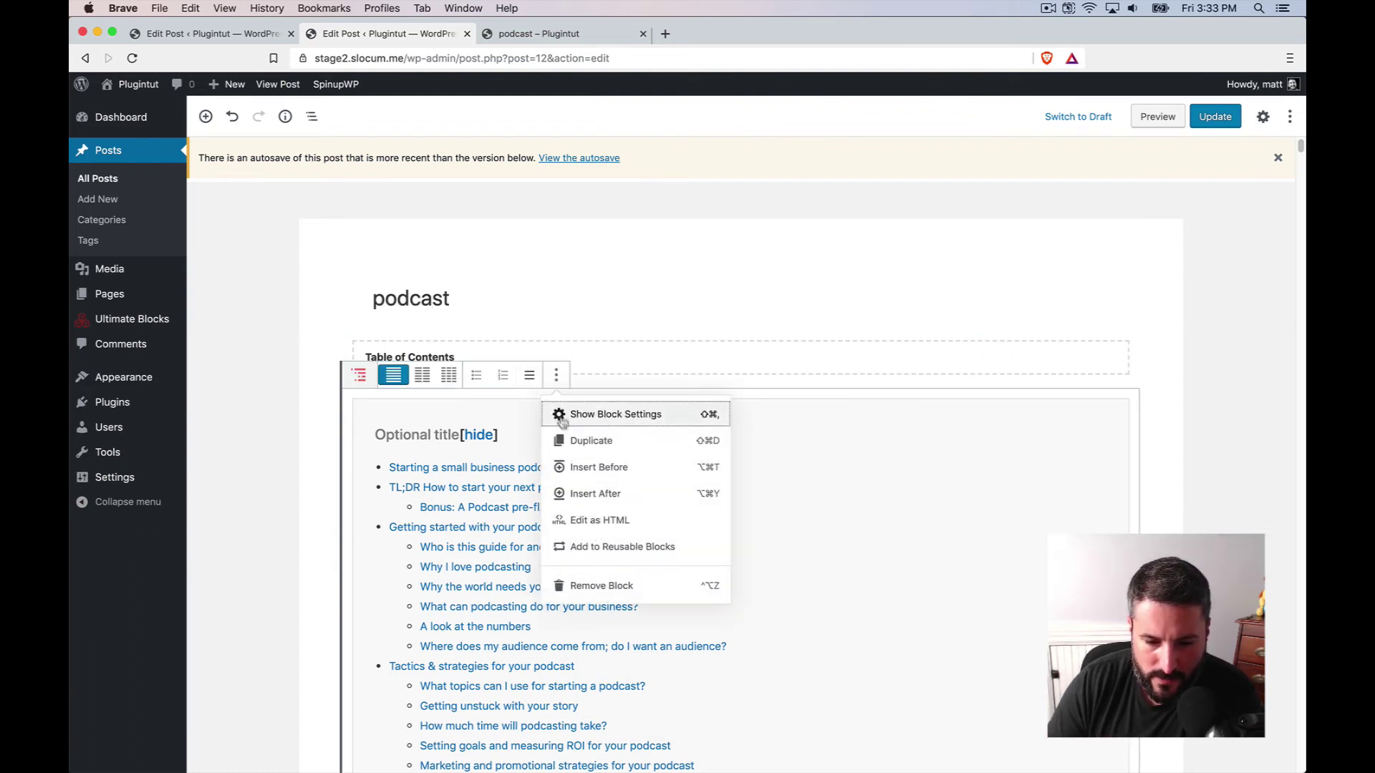
pyautogui.click(585, 580)
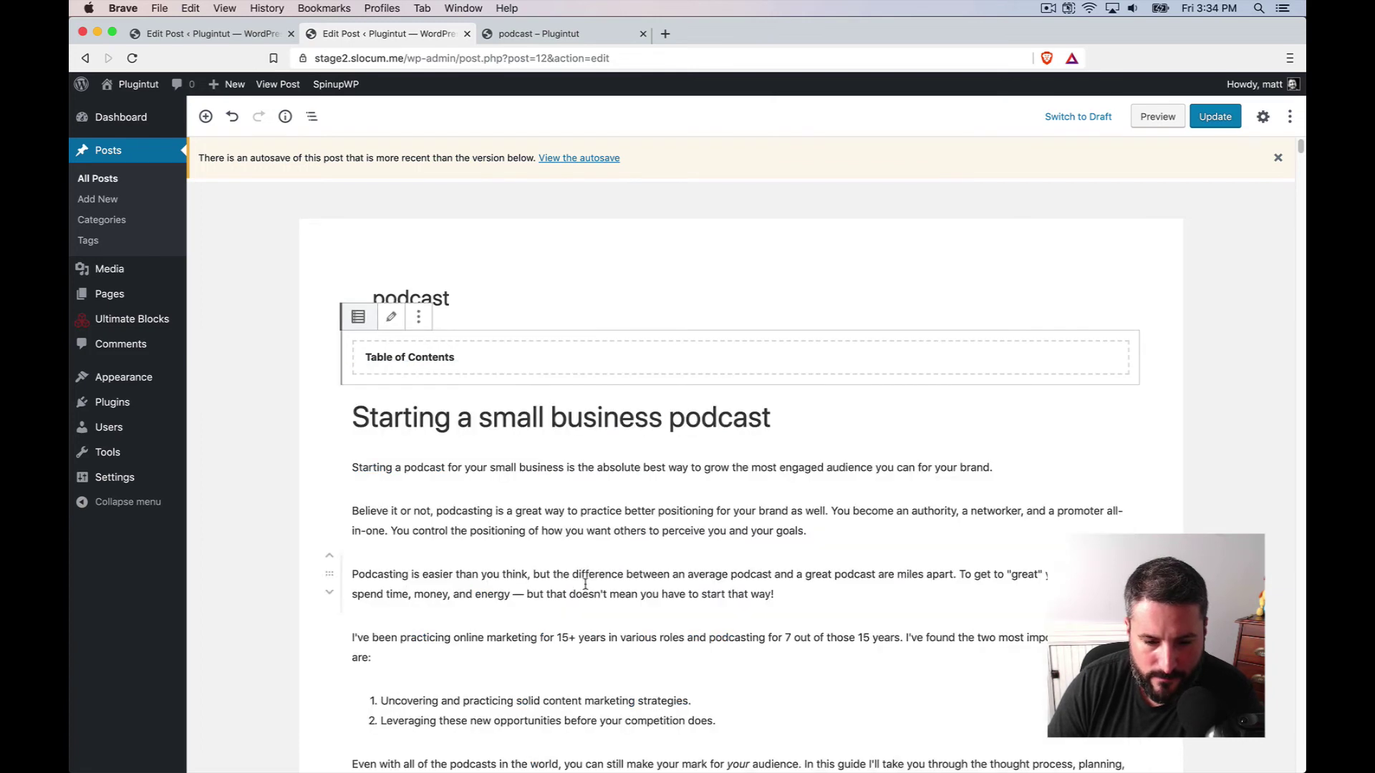
# Step: Review the Table of Contents General, Appearance and Misc settings, save them, and update the post
pyautogui.click(391, 318)
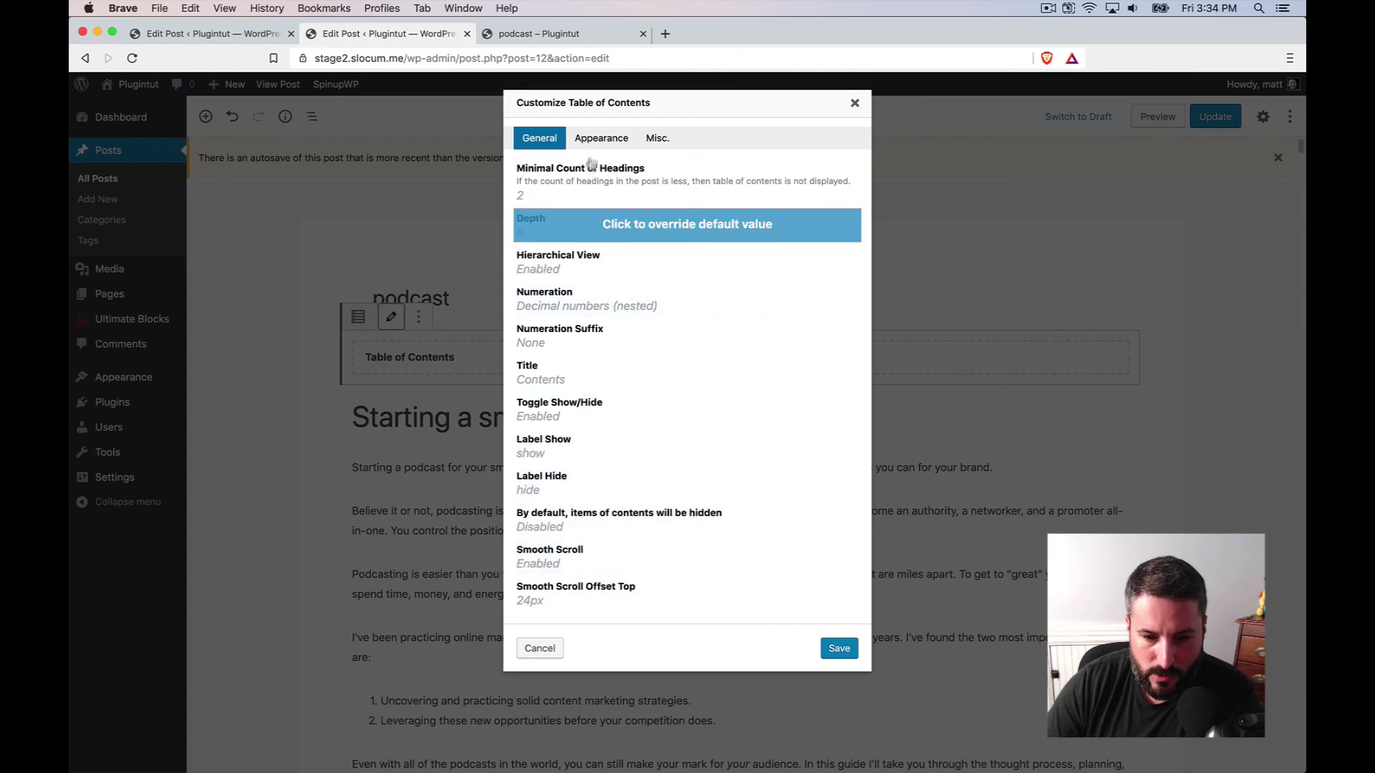
pyautogui.click(601, 138)
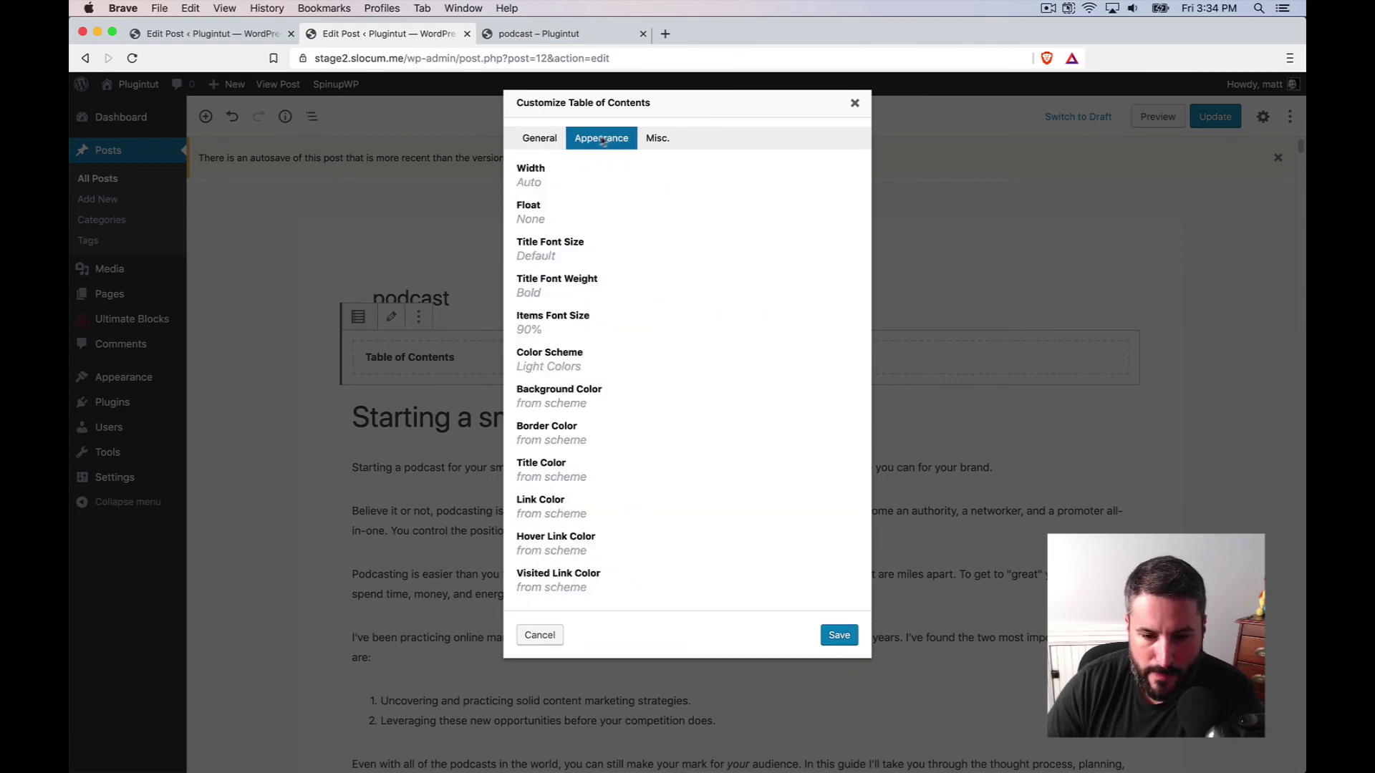
pyautogui.click(653, 144)
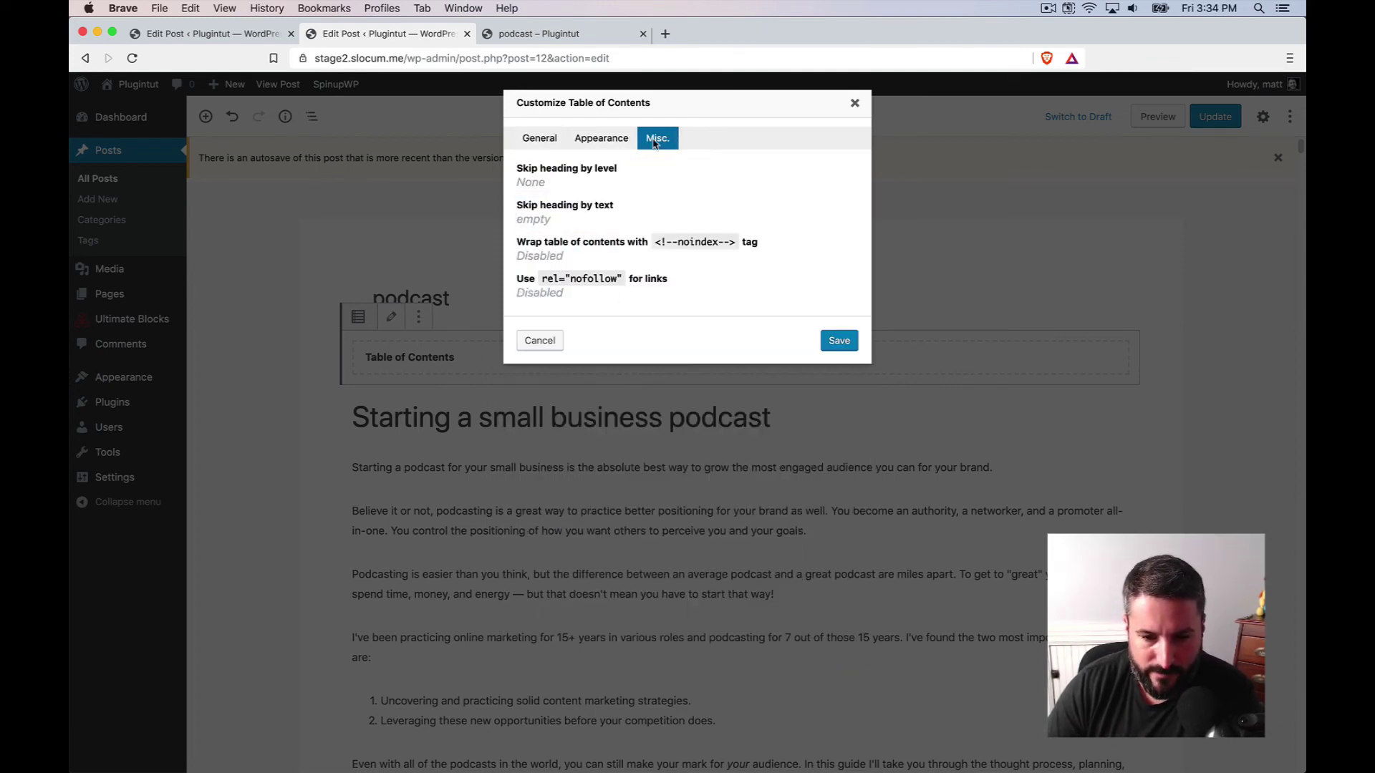
pyautogui.click(539, 138)
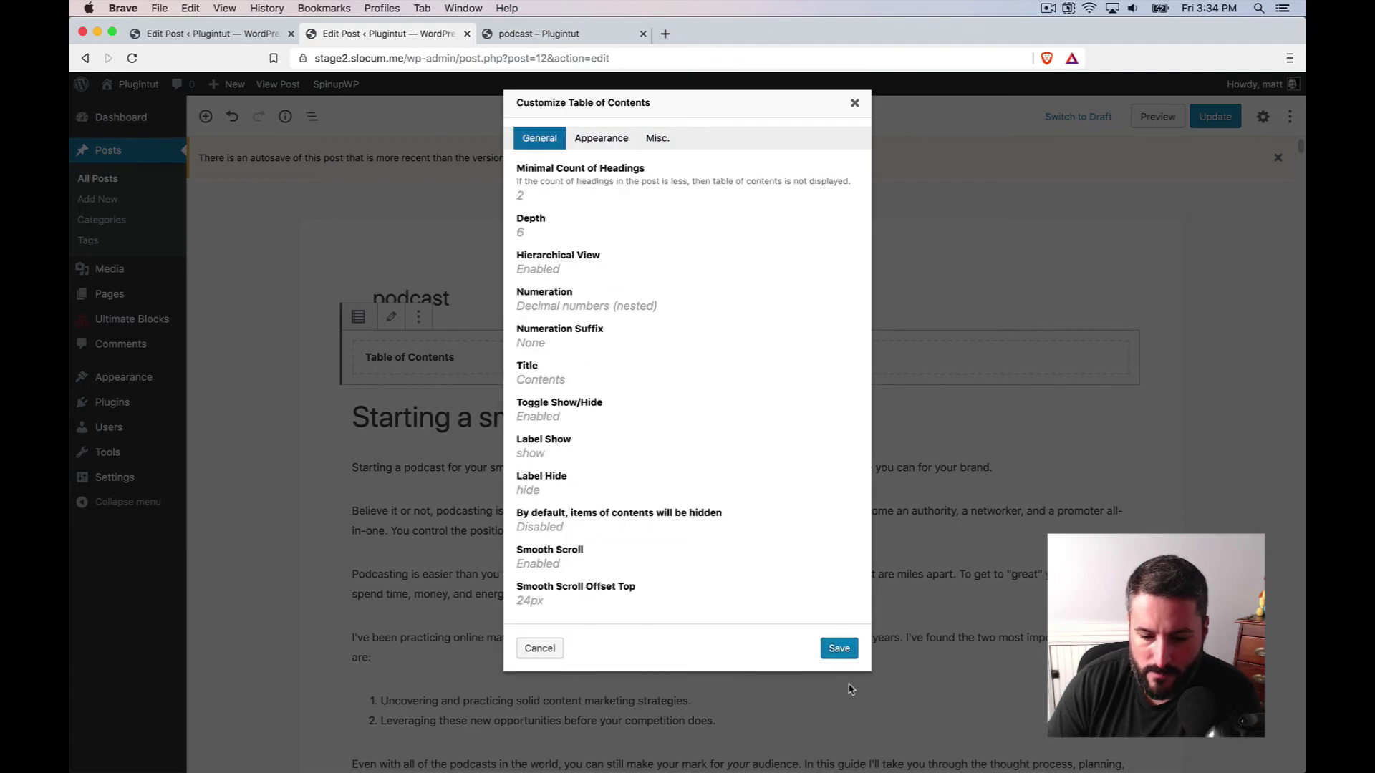
pyautogui.click(827, 651)
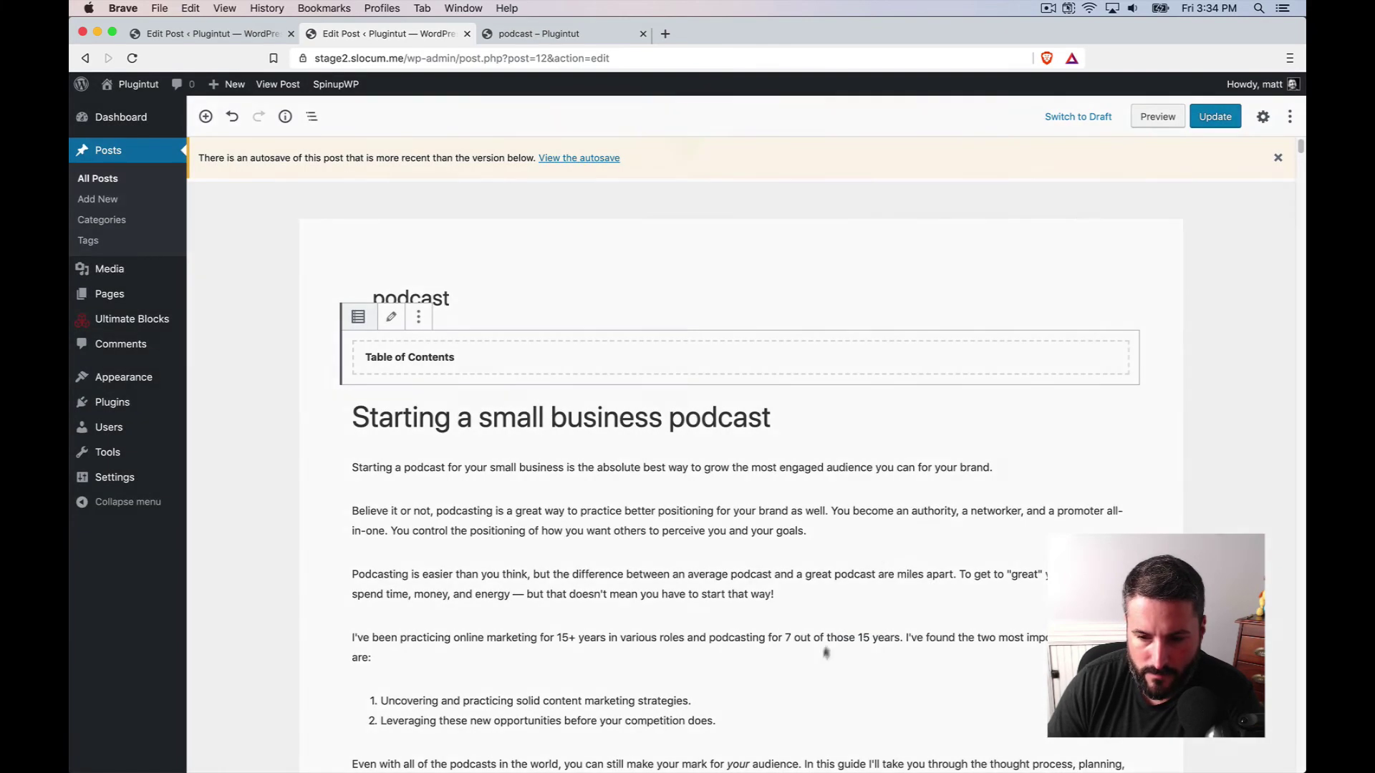
pyautogui.click(1264, 116)
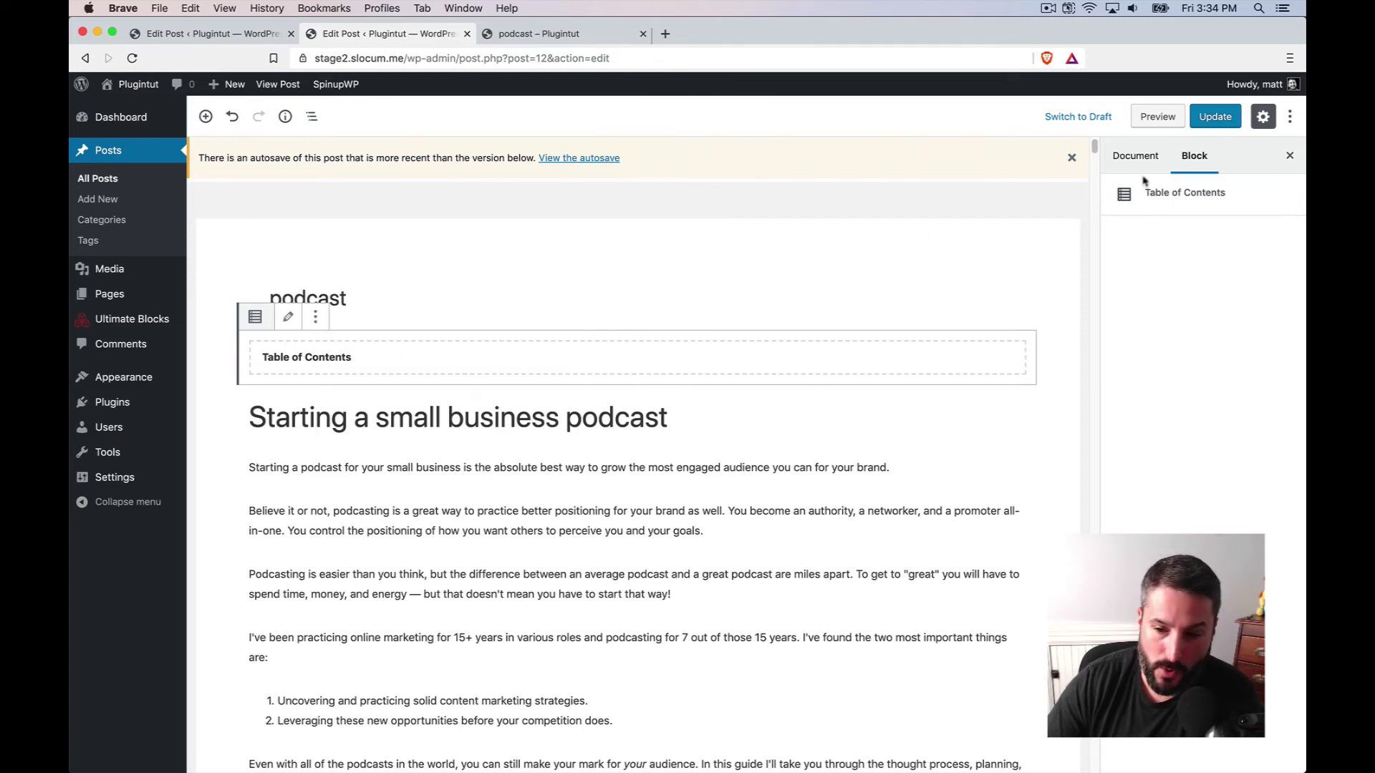
pyautogui.click(1232, 122)
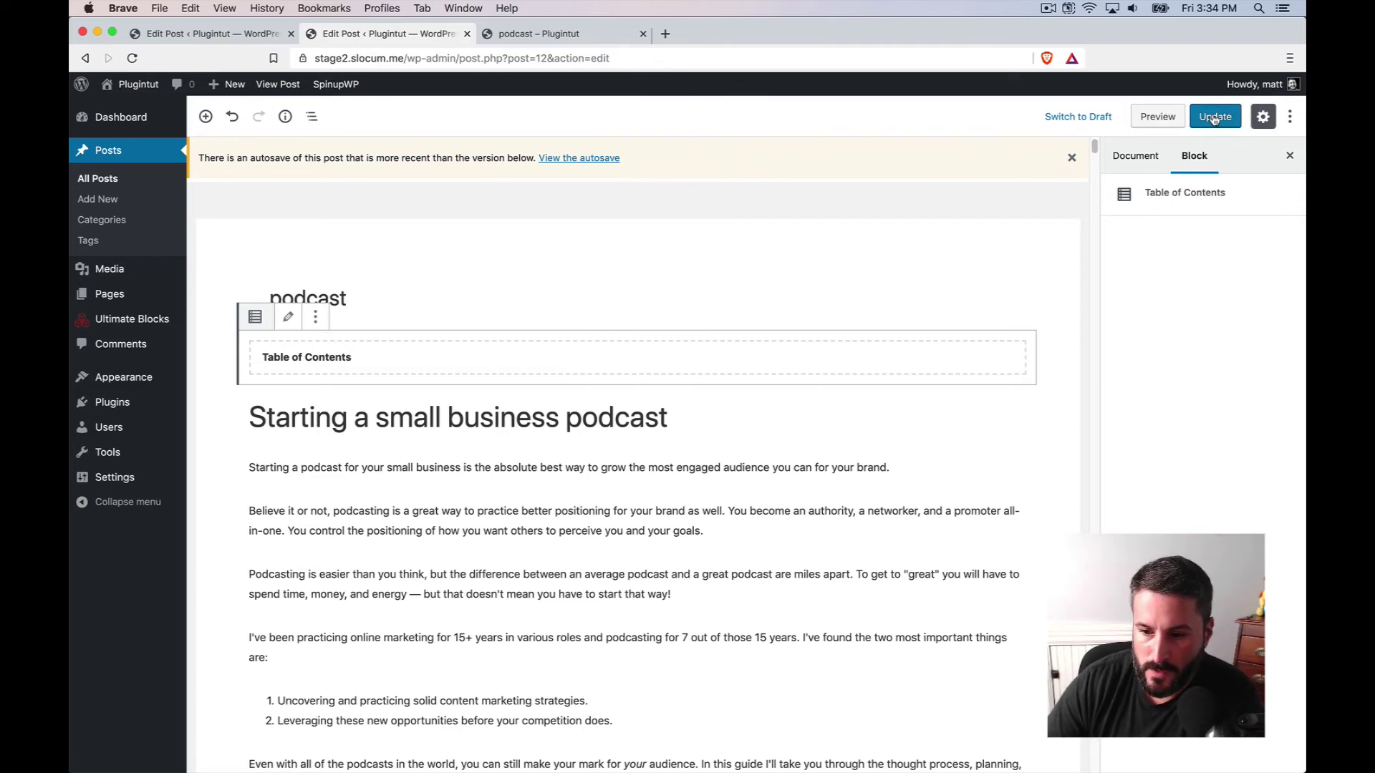
# Step: Preview the post, collapse and re-expand its numbered Contents list, then go back to Edit Post
pyautogui.click(1142, 121)
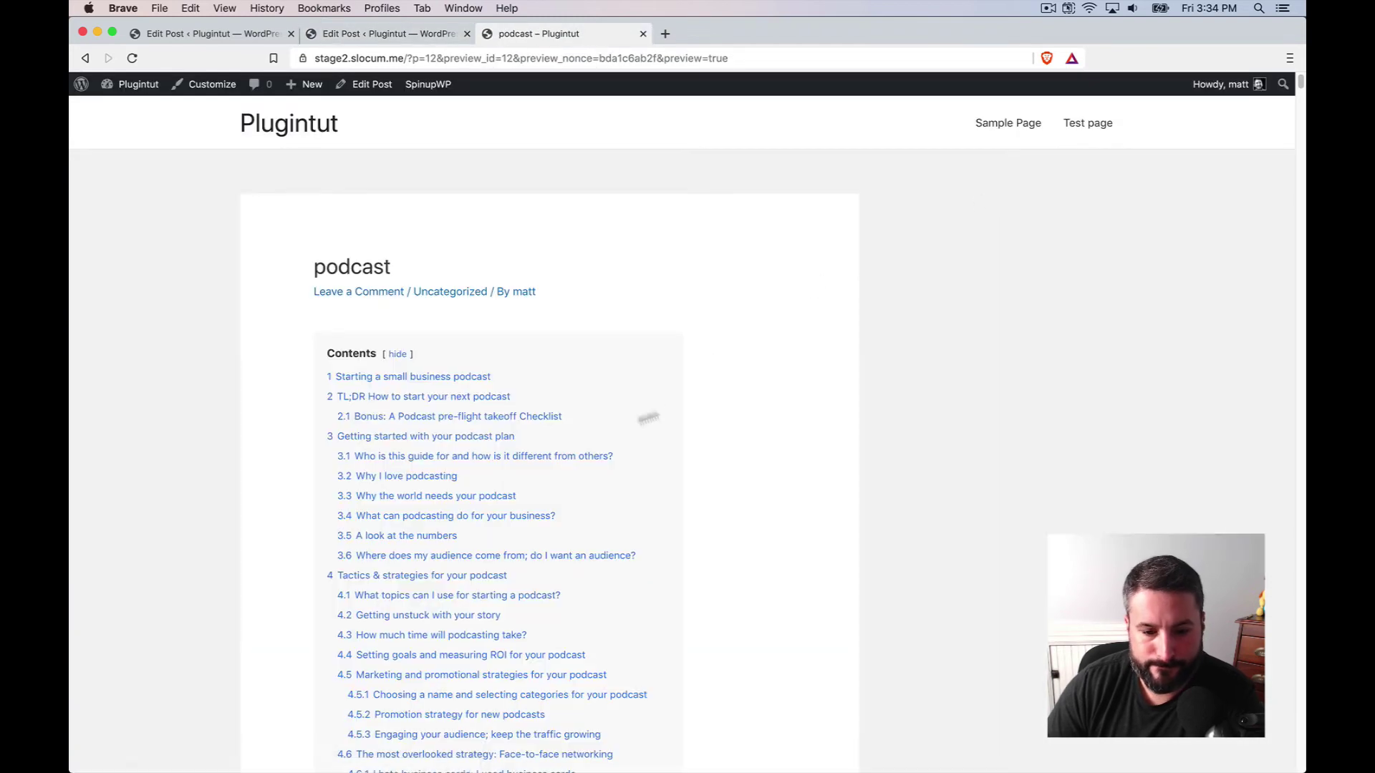
pyautogui.click(399, 354)
pyautogui.click(399, 355)
pyautogui.scroll(-10, 492, 383)
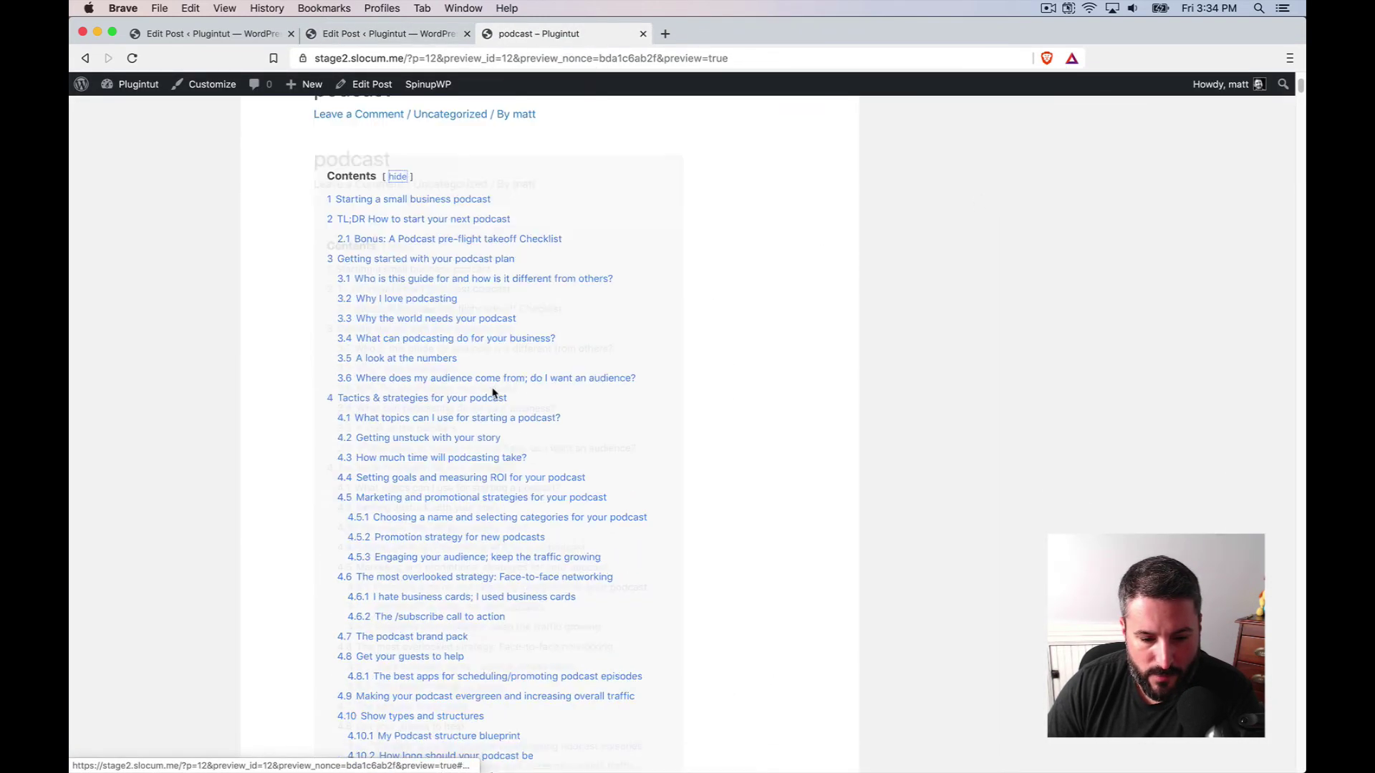
pyautogui.scroll(5, 493, 394)
pyautogui.click(374, 87)
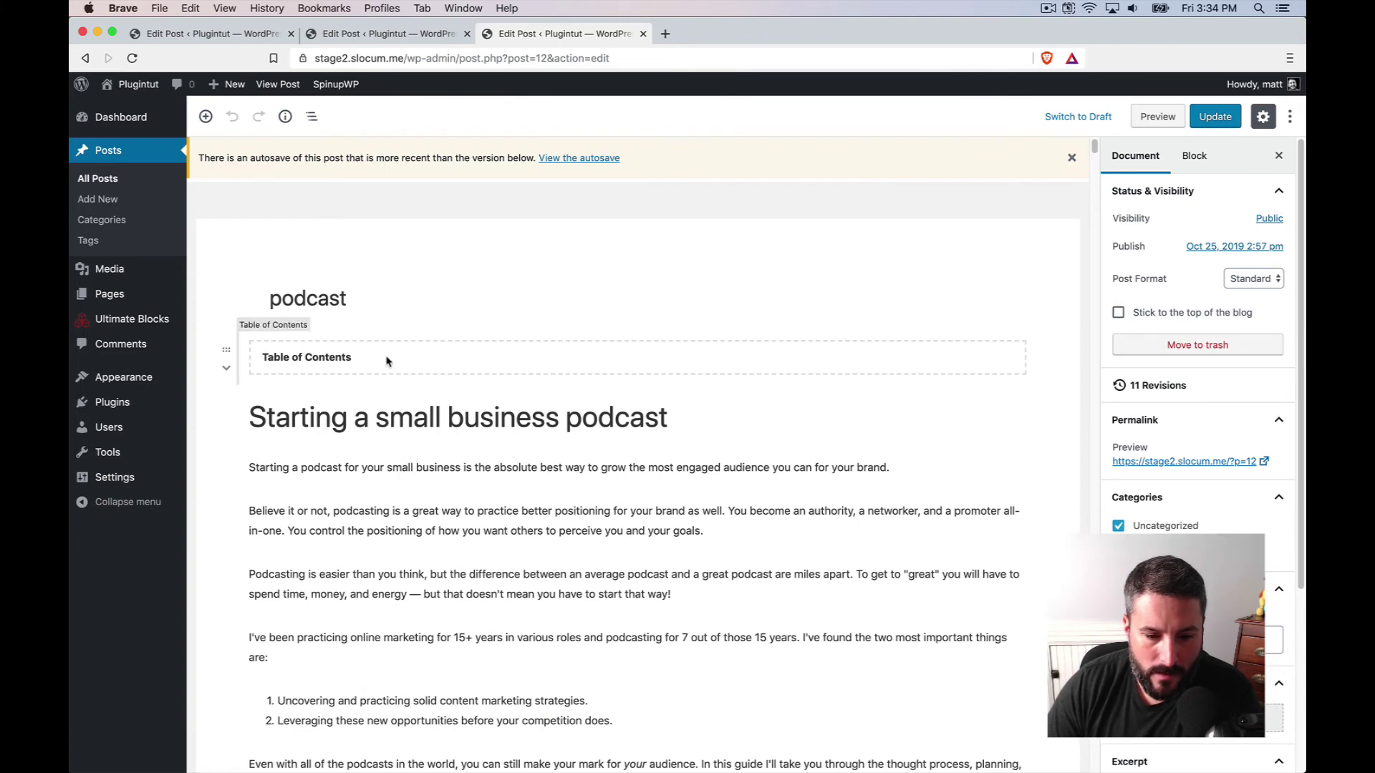
# Step: Override the Table of Contents Appearance border colour with red (#dd3333) and save it
pyautogui.click(386, 361)
pyautogui.click(301, 324)
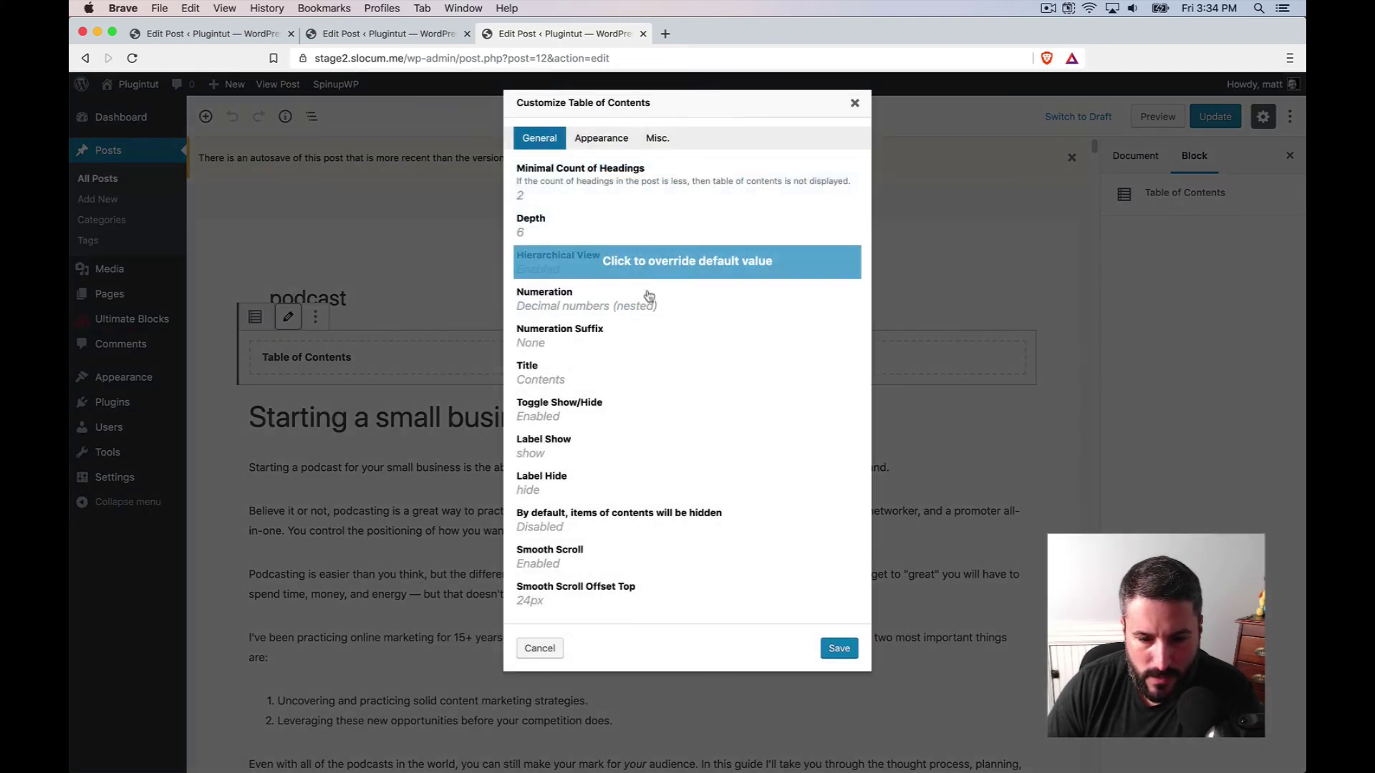
pyautogui.click(601, 138)
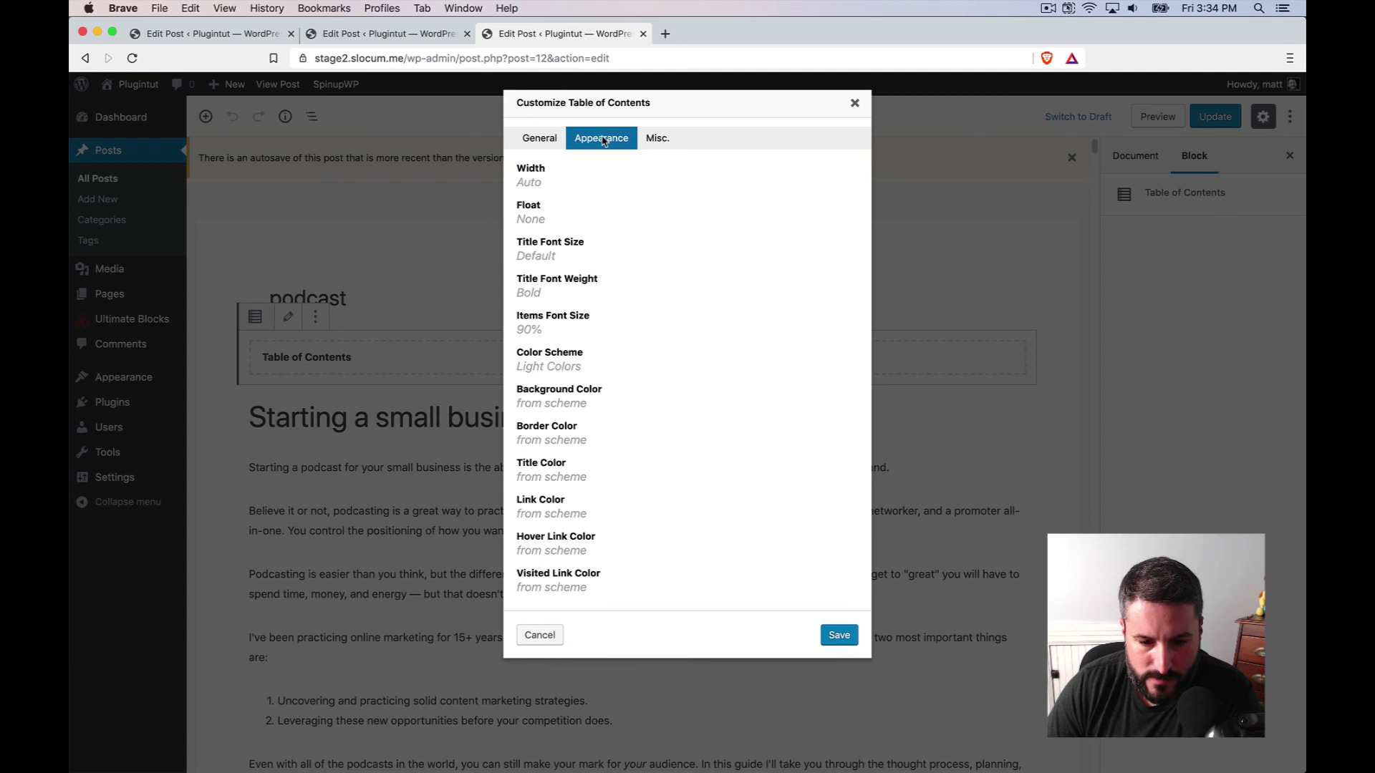
pyautogui.click(585, 438)
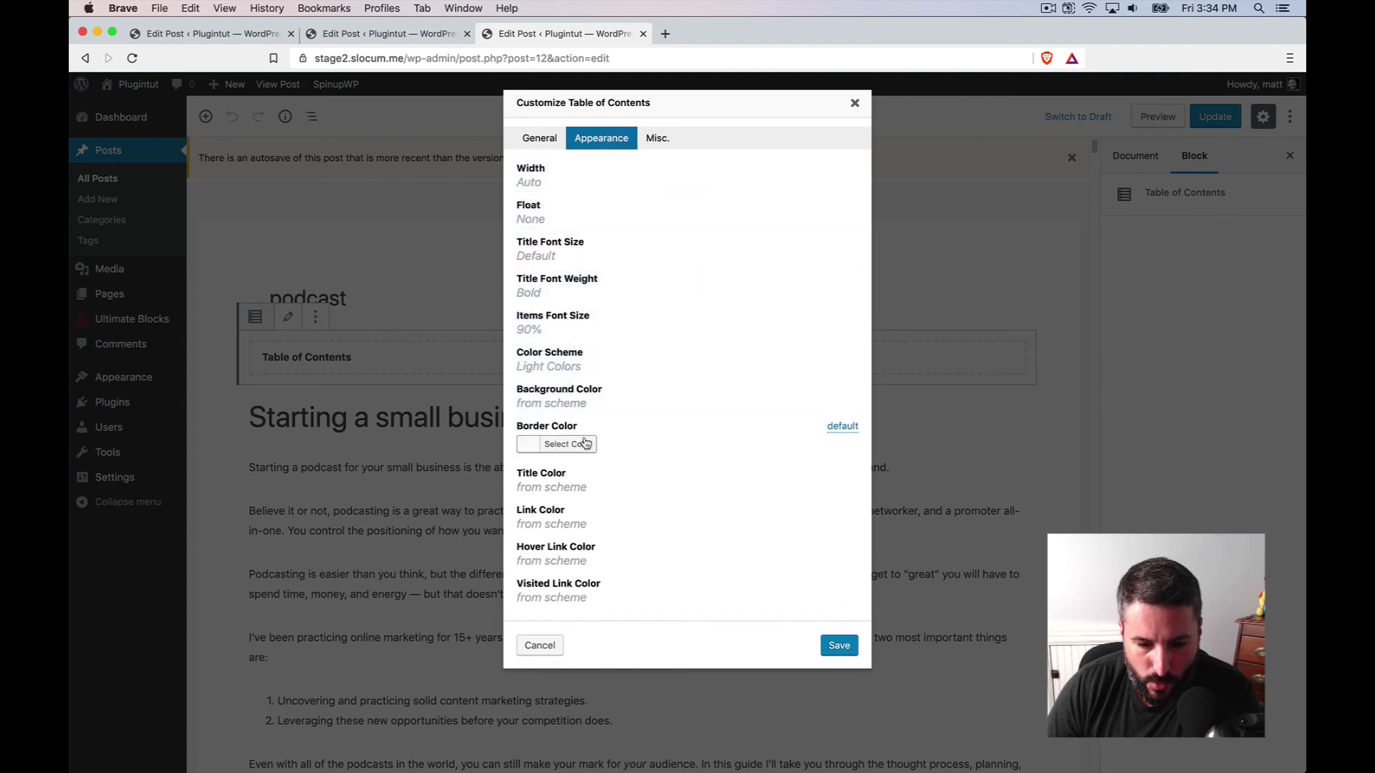
pyautogui.click(552, 448)
pyautogui.click(563, 615)
pyautogui.click(781, 466)
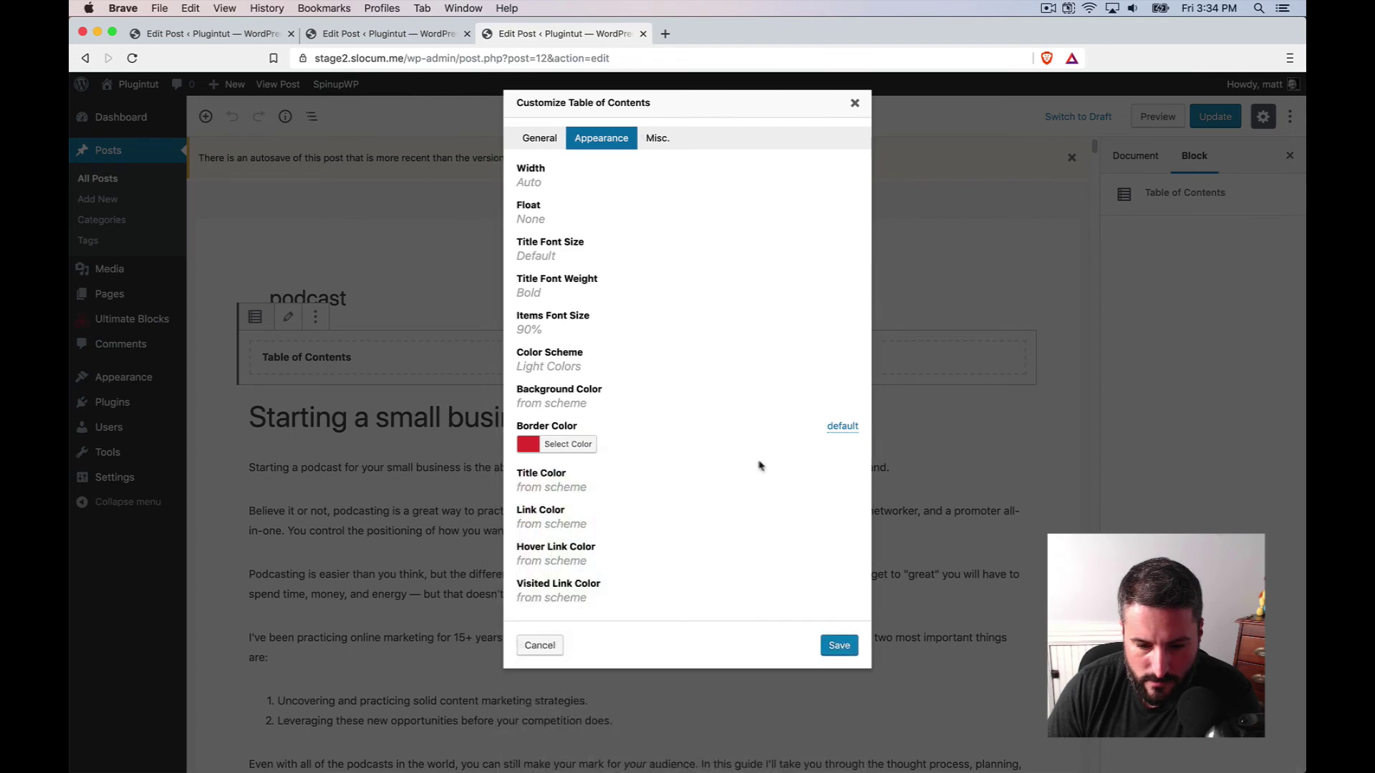
pyautogui.click(839, 645)
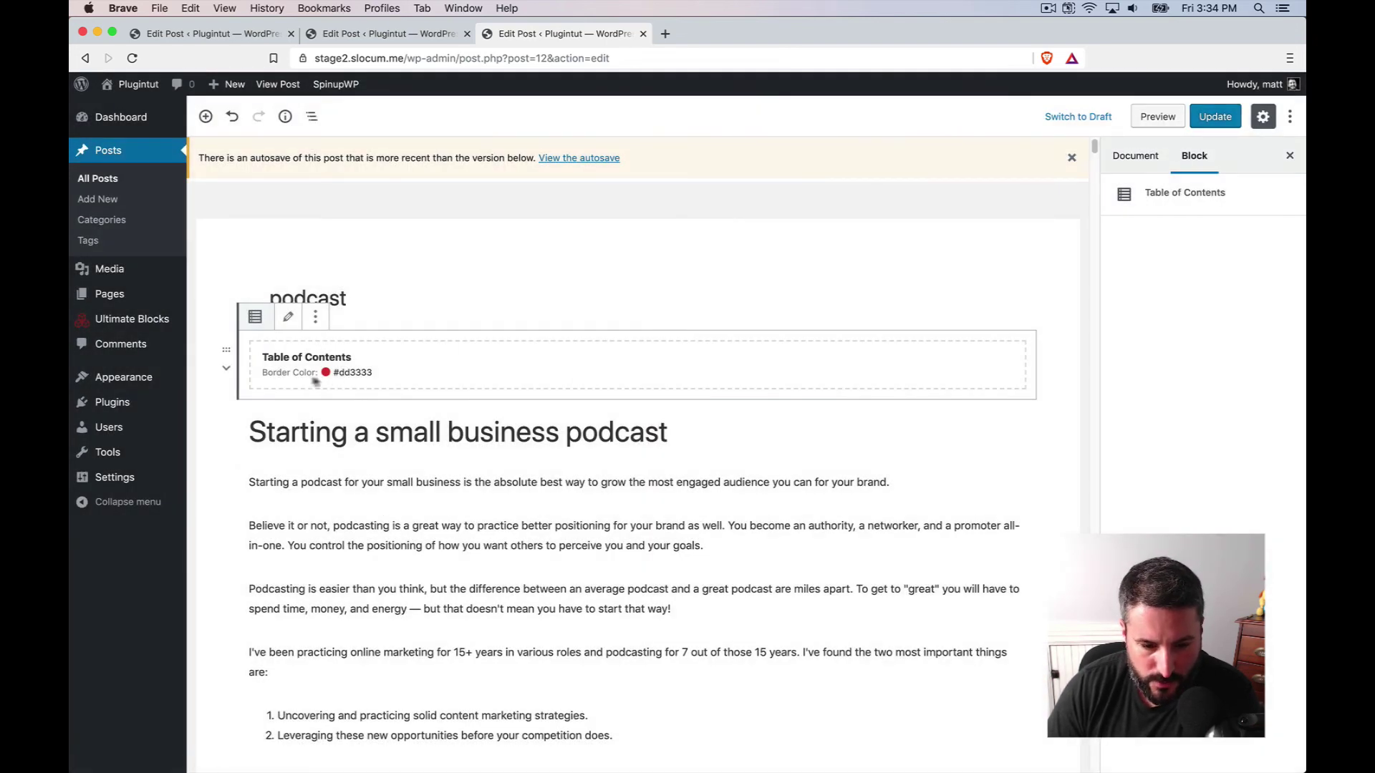
# Step: Update the post and scroll its preview to check the red-bordered contents list
pyautogui.click(1209, 118)
pyautogui.click(1157, 116)
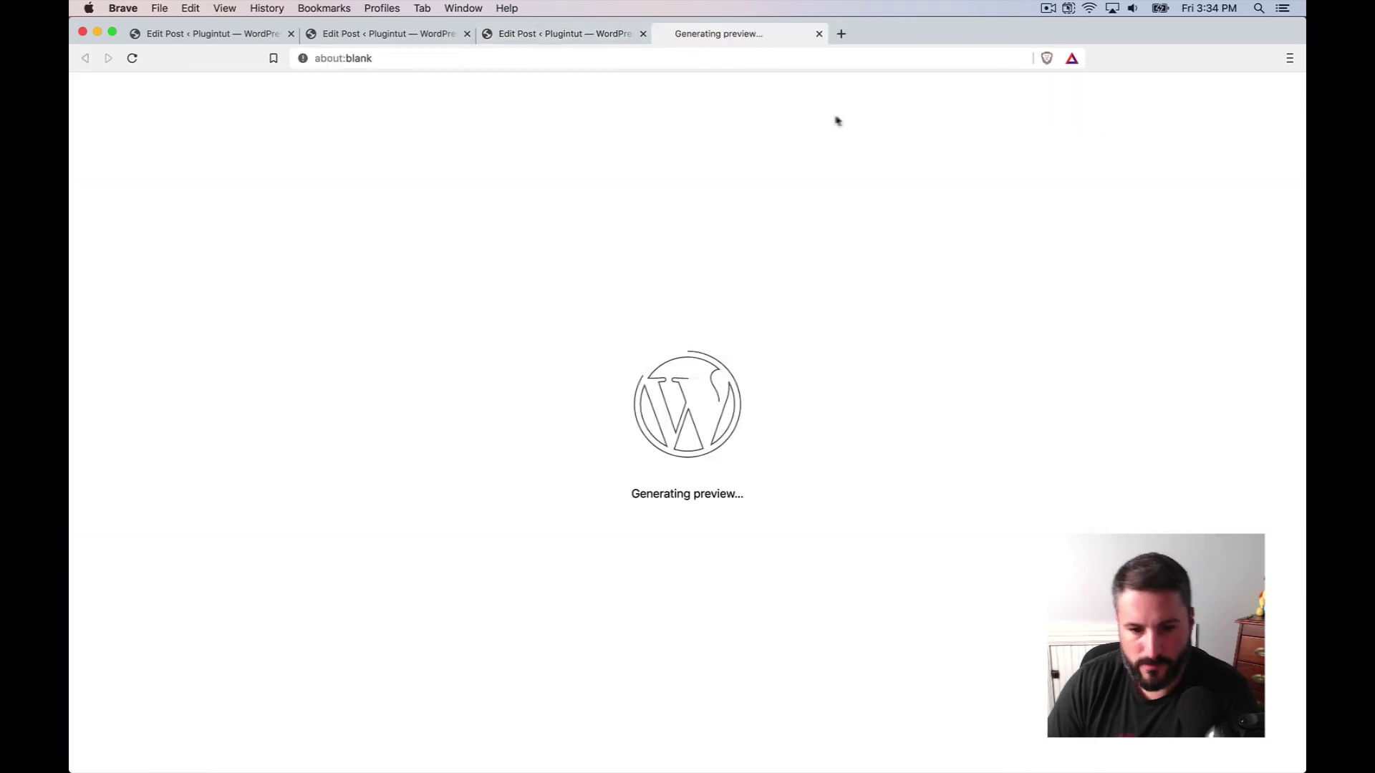
pyautogui.scroll(-10, 767, 346)
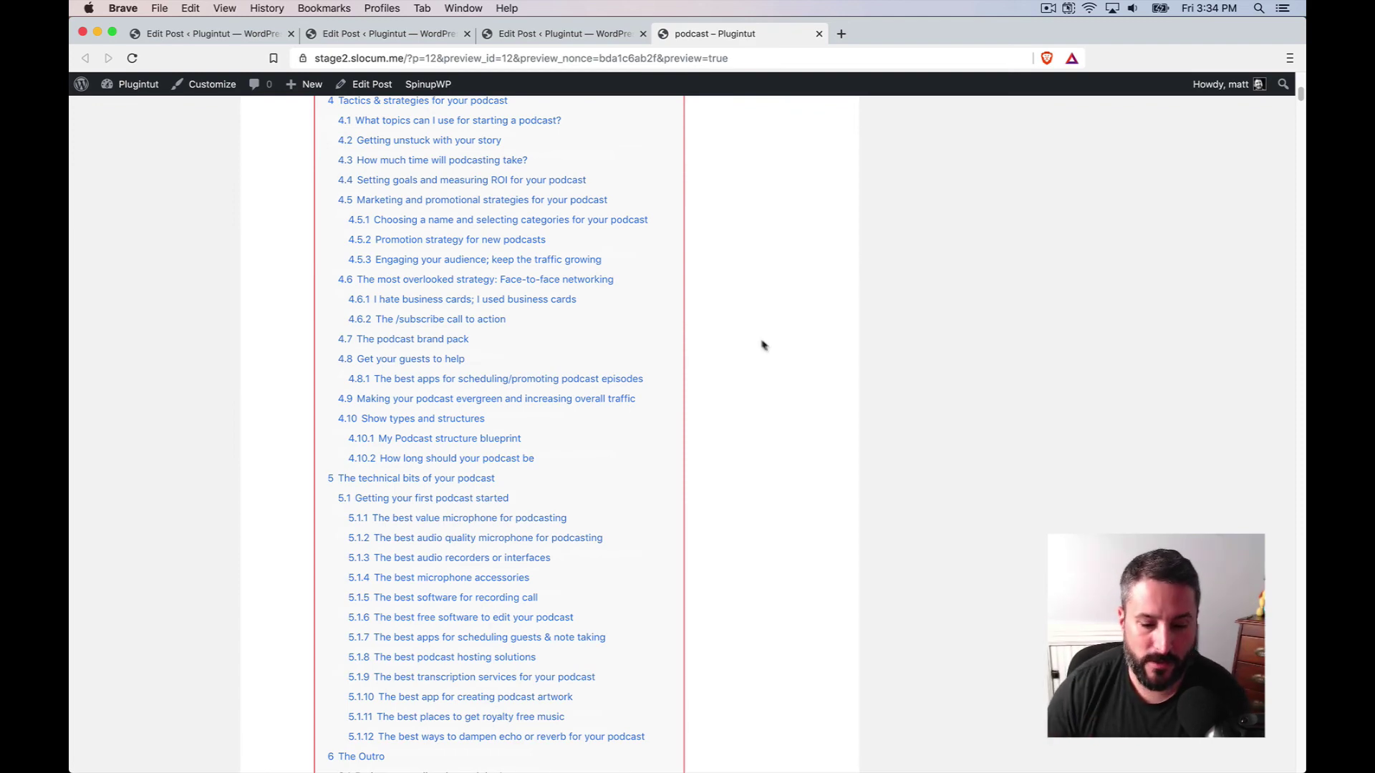
pyautogui.scroll(-12, 766, 348)
pyautogui.scroll(6, 776, 353)
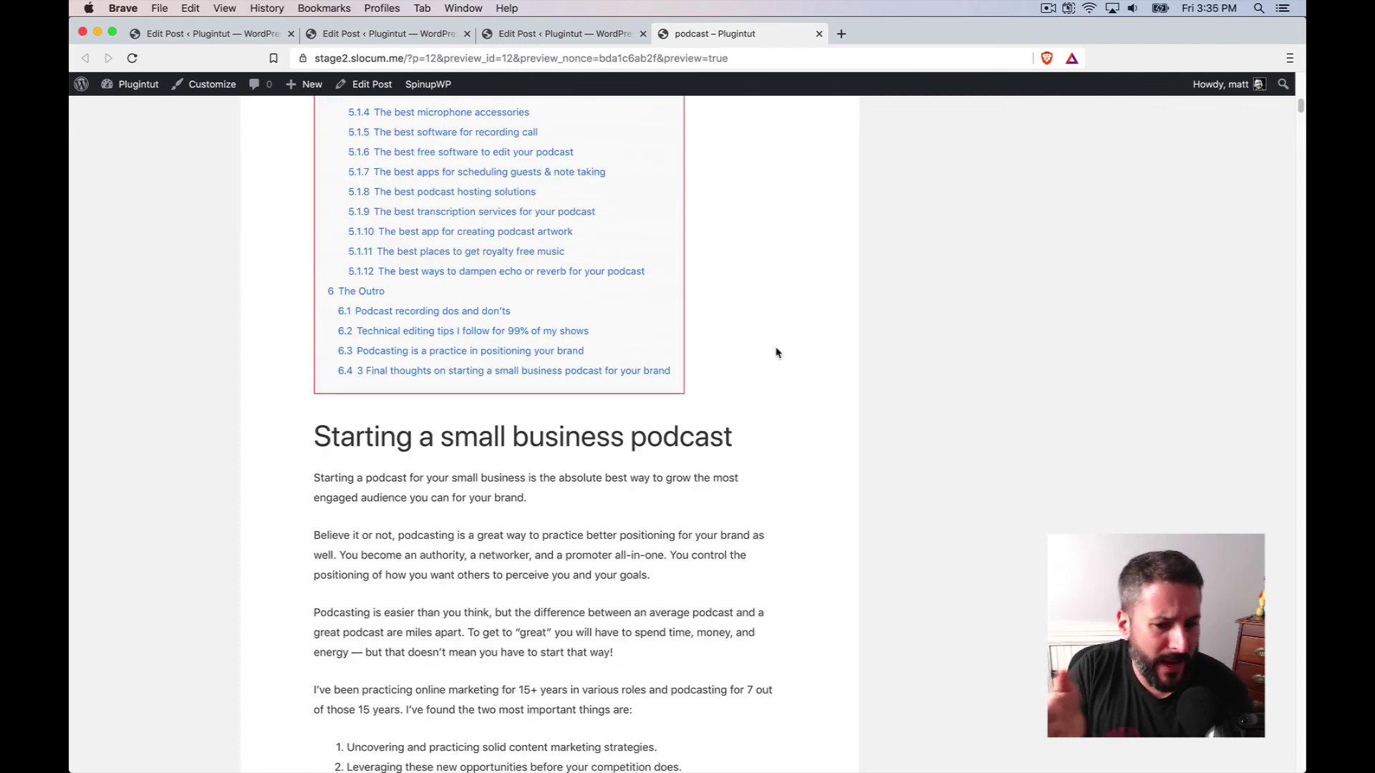
pyautogui.scroll(10, 776, 352)
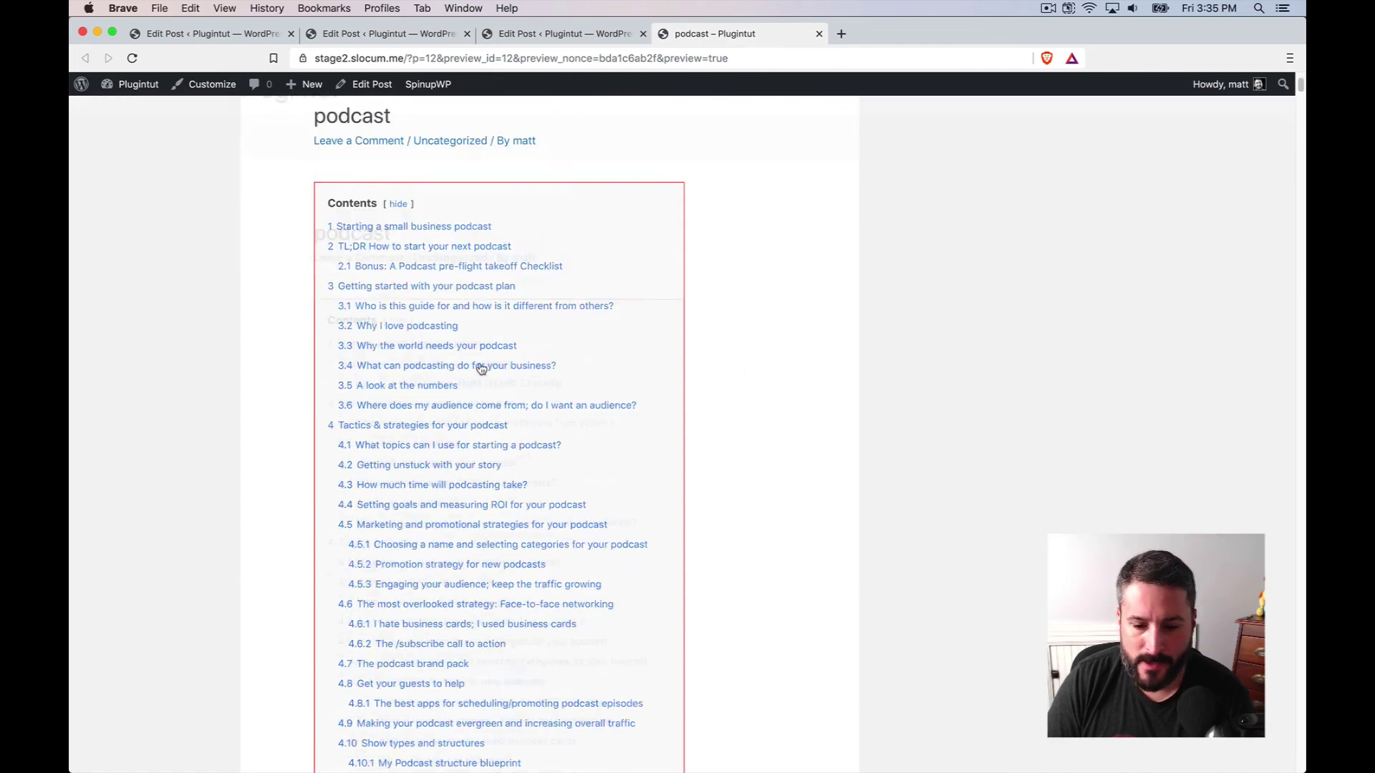
pyautogui.scroll(-9, 473, 373)
# Step: Follow the 'The best audio recorders or interfaces' contents link, then return to the post editor
pyautogui.click(476, 396)
pyautogui.scroll(2, 475, 399)
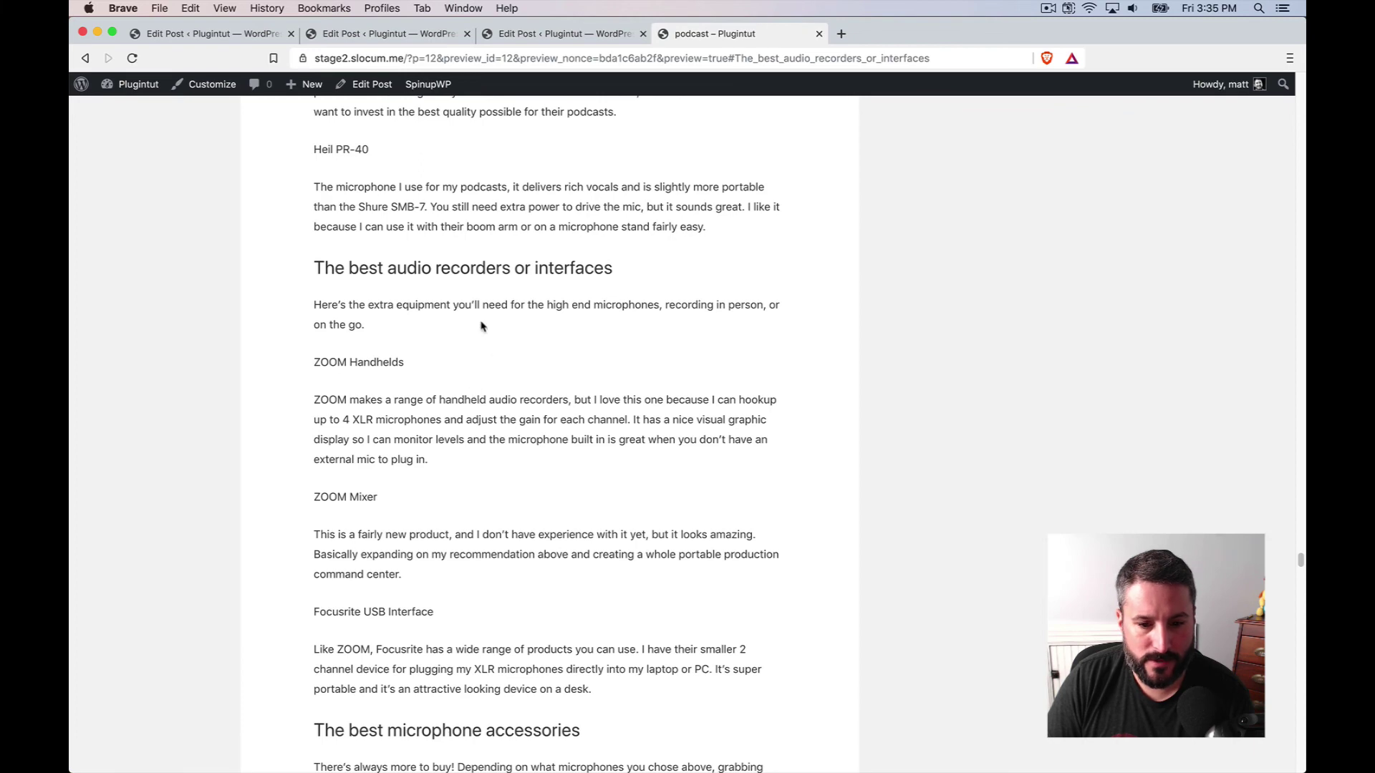
pyautogui.click(538, 33)
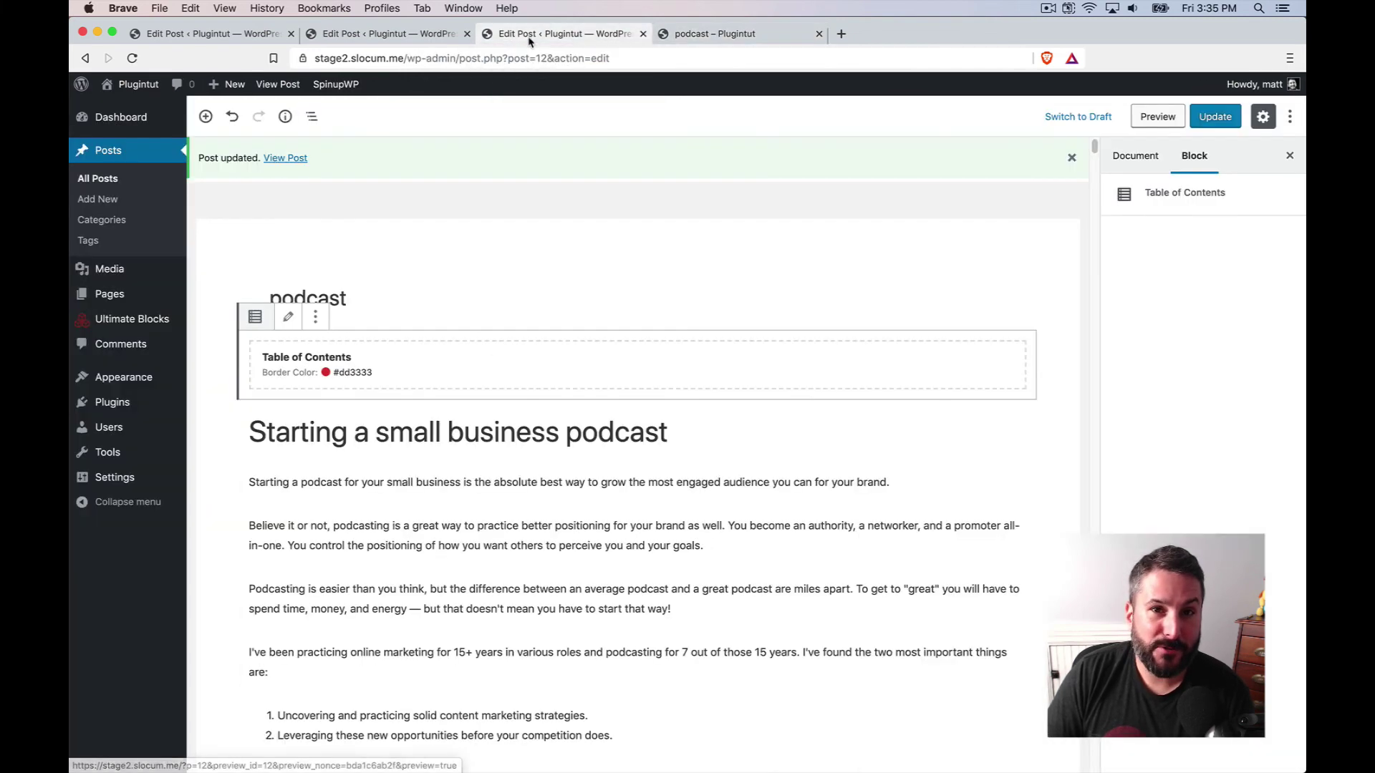
# Step: List installed plugins and scroll to the active LuckyWP Table of Contents and Ultimate Blocks entries
pyautogui.click(112, 402)
pyautogui.scroll(-1, 239, 413)
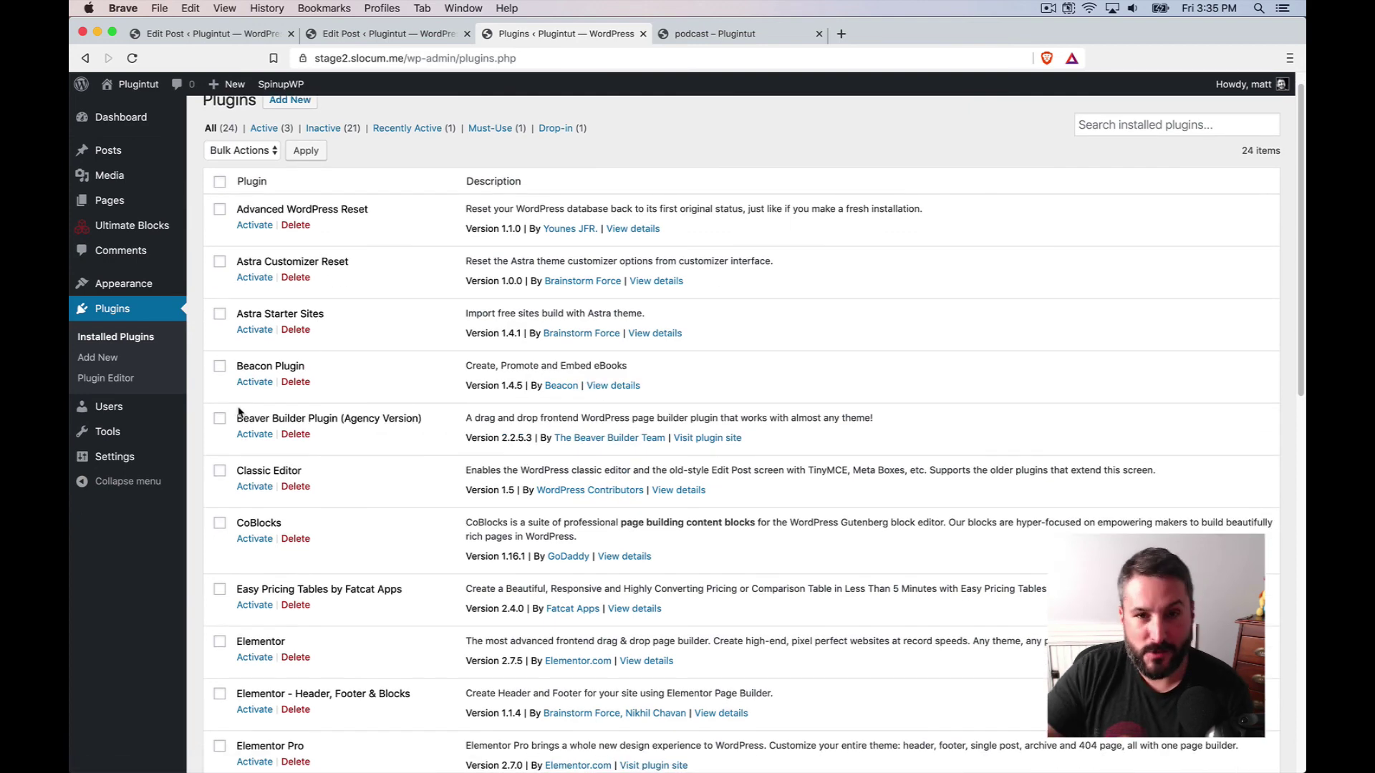
pyautogui.scroll(-10, 243, 411)
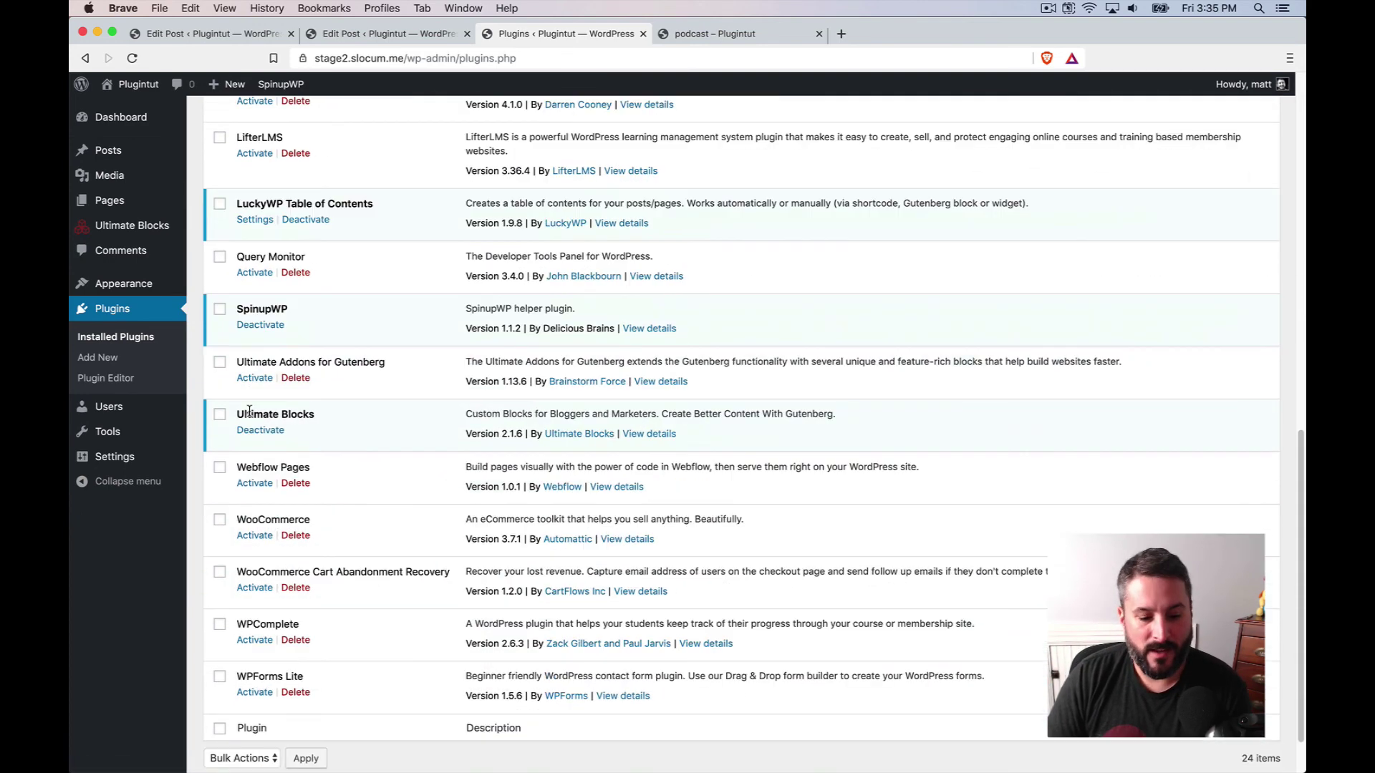